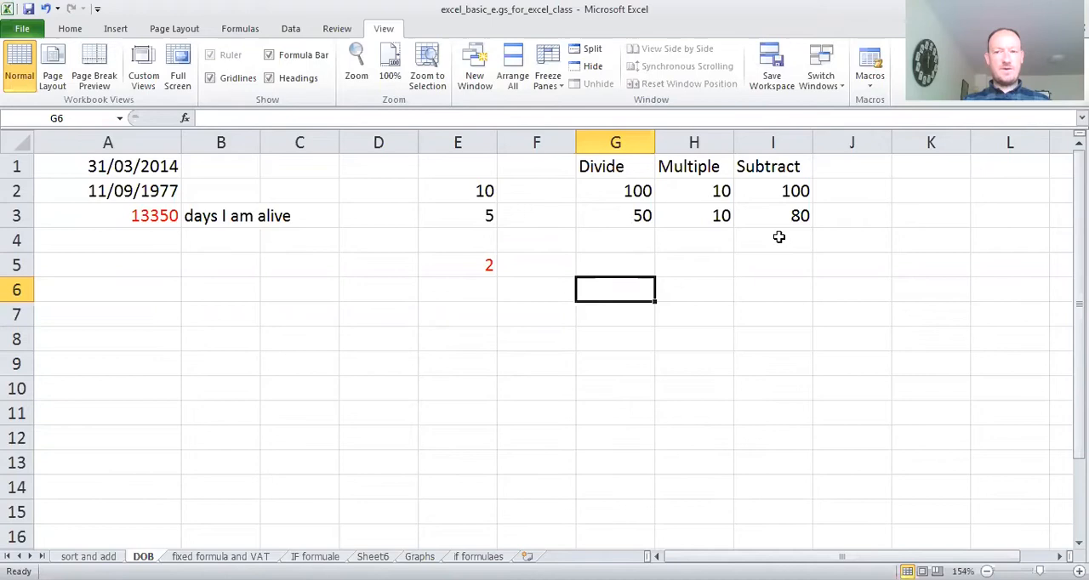
- Enter 100 in cell J1, beside the Subtract heading
left_click(844, 164)
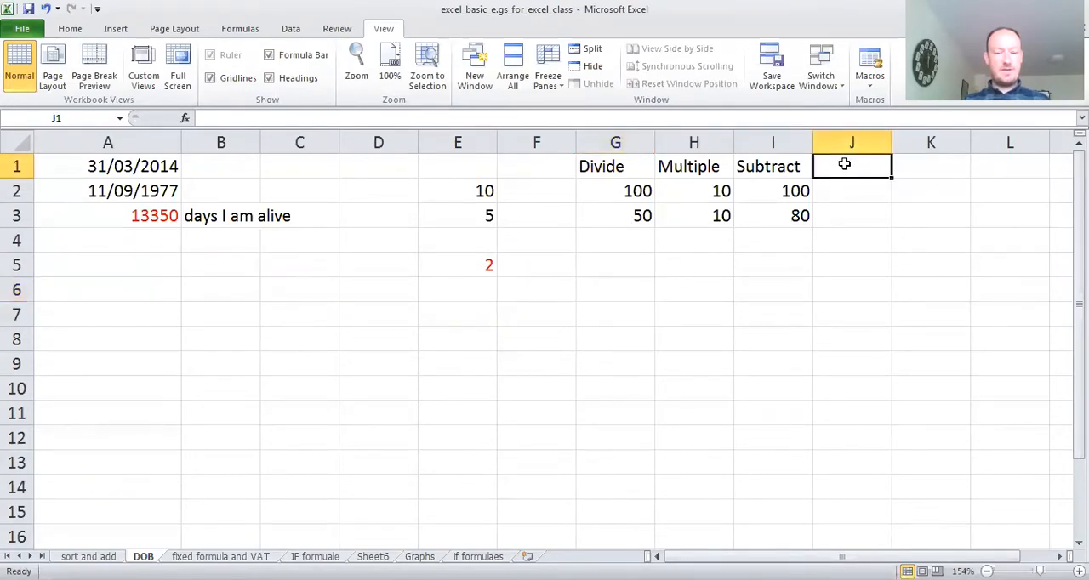
type("100")
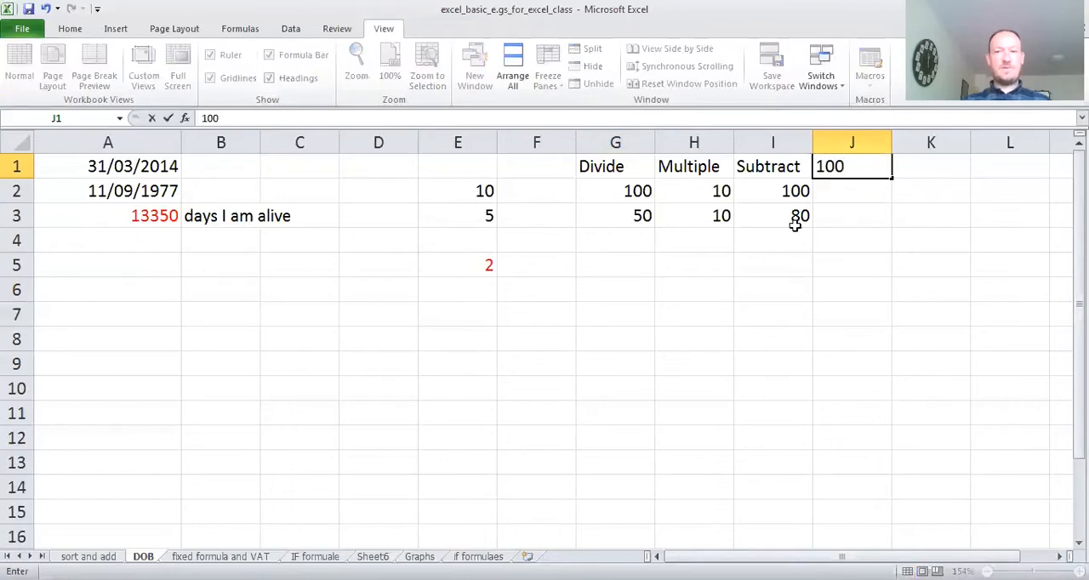
left_click(756, 280)
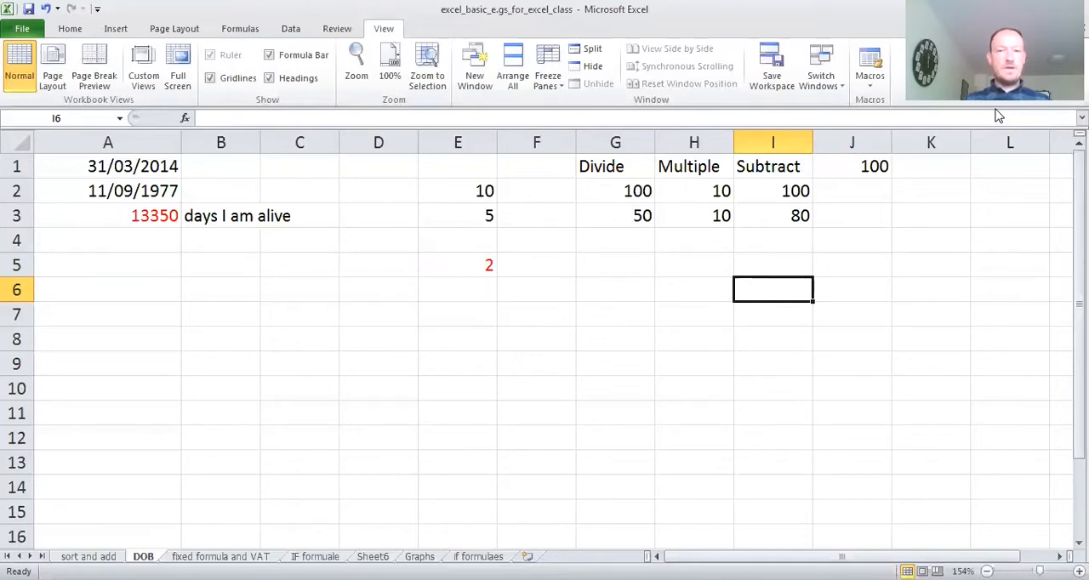
- Use AutoSum on the two Subtract values in I2:I3 to put their sum in cell I4
left_click(777, 246)
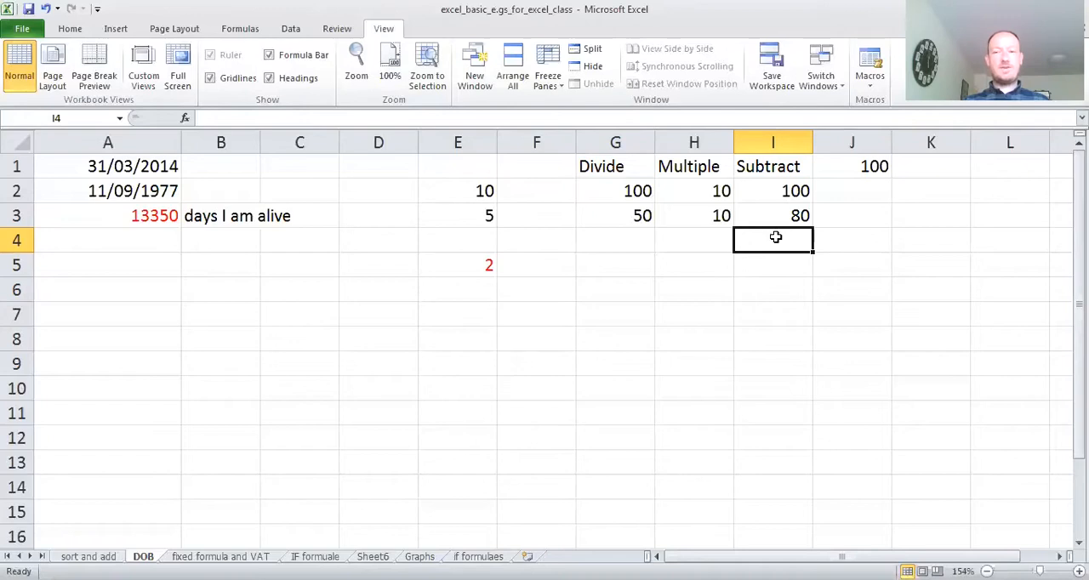
left_click_drag(775, 241, 775, 184)
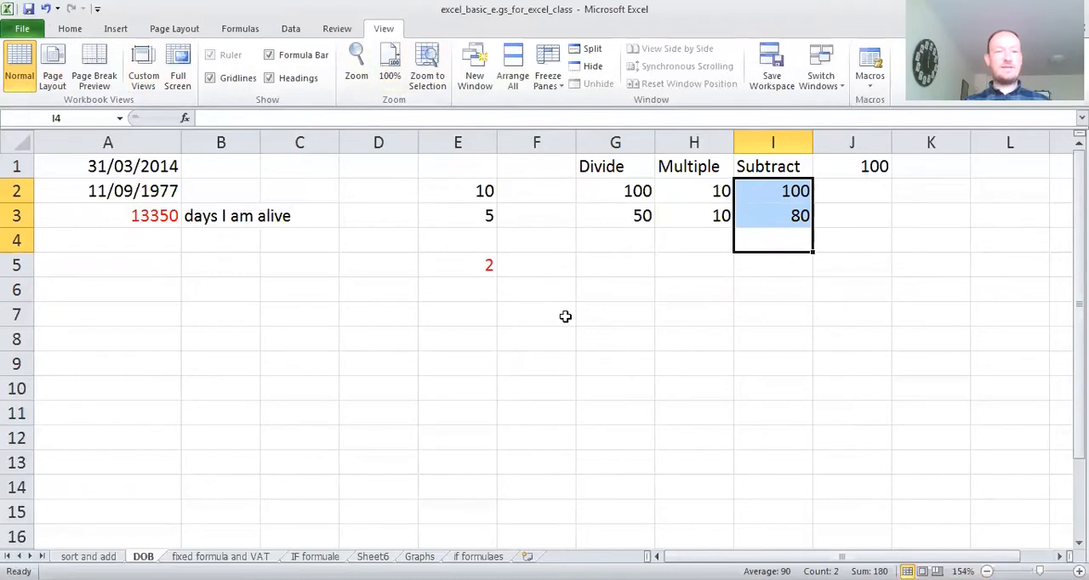
left_click(70, 28)
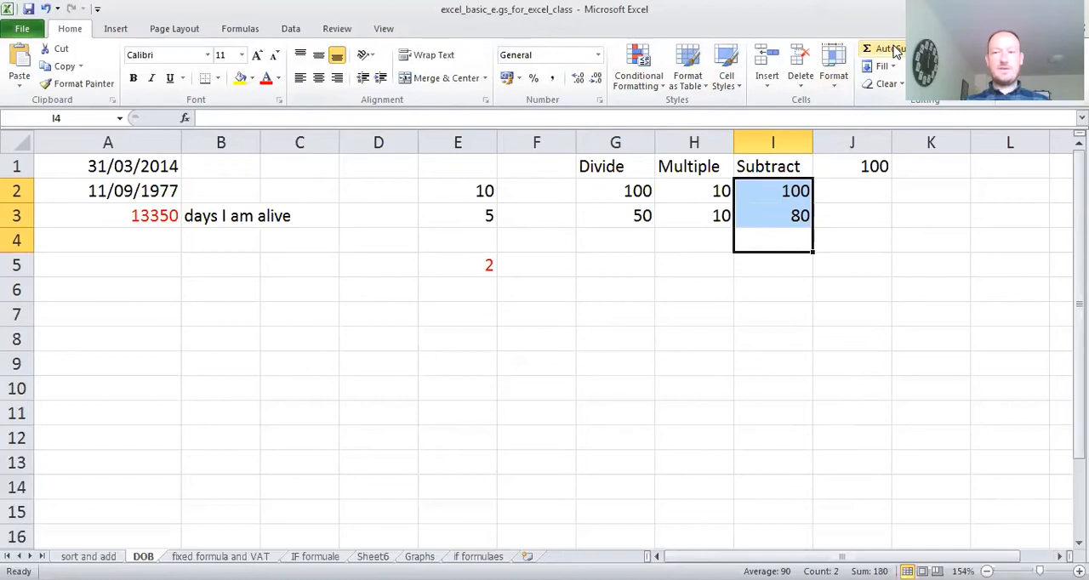
left_click(793, 308)
left_click(777, 243)
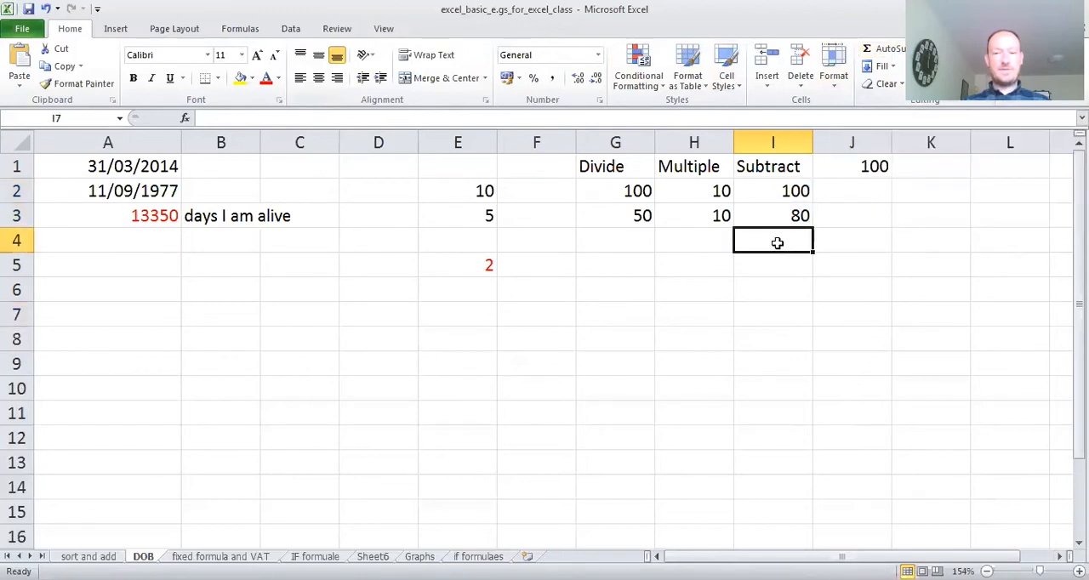
left_click_drag(777, 242, 774, 182)
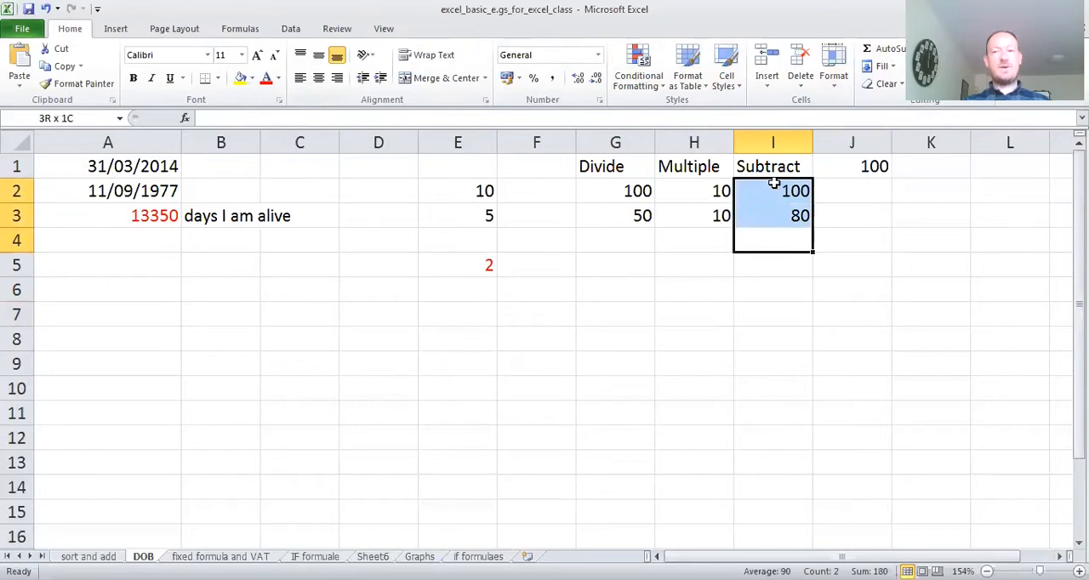
left_click(892, 52)
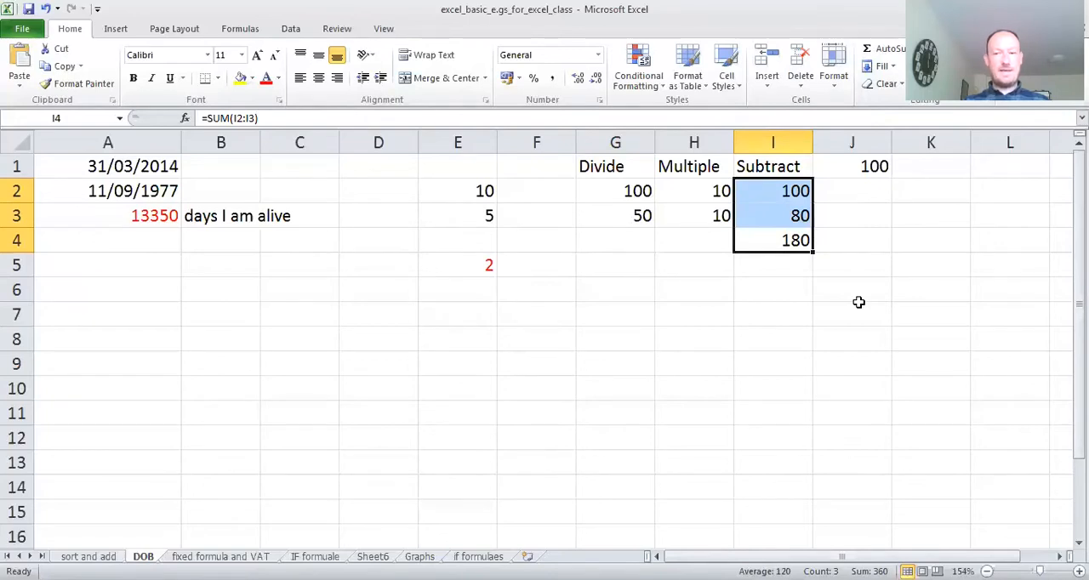
left_click(781, 221)
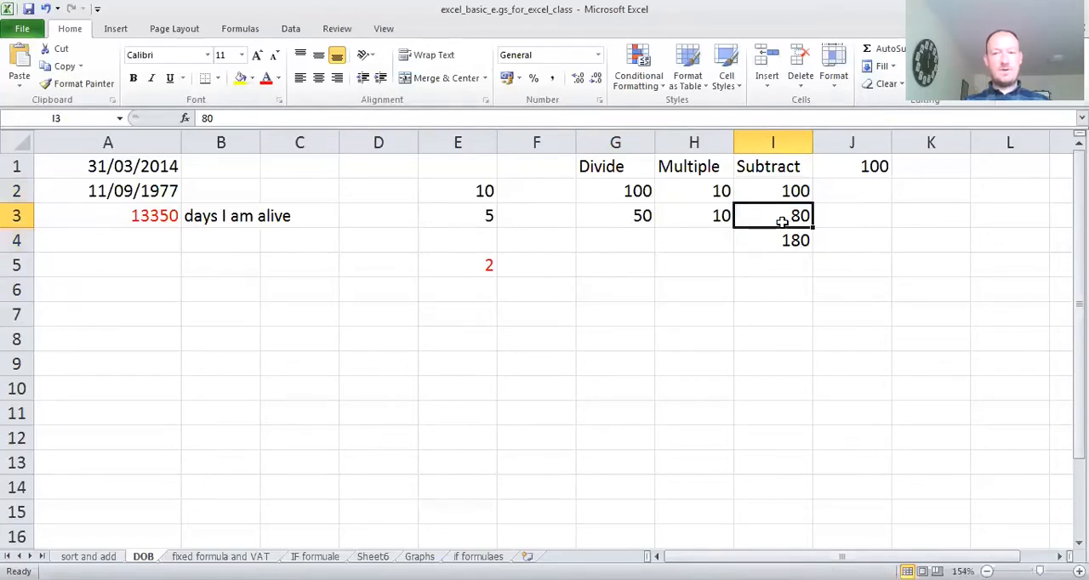
double_click(780, 218)
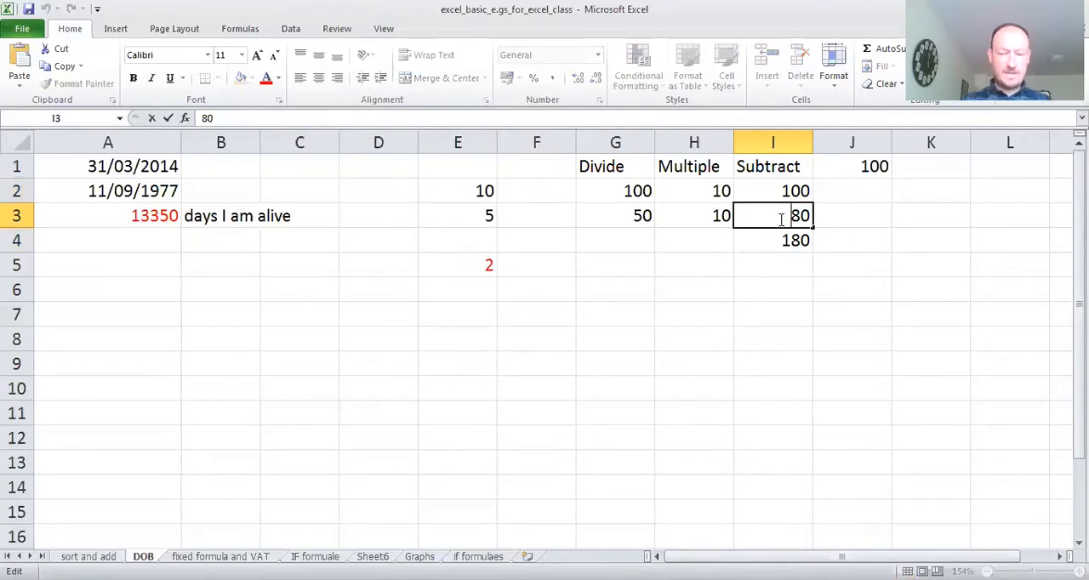
type("-")
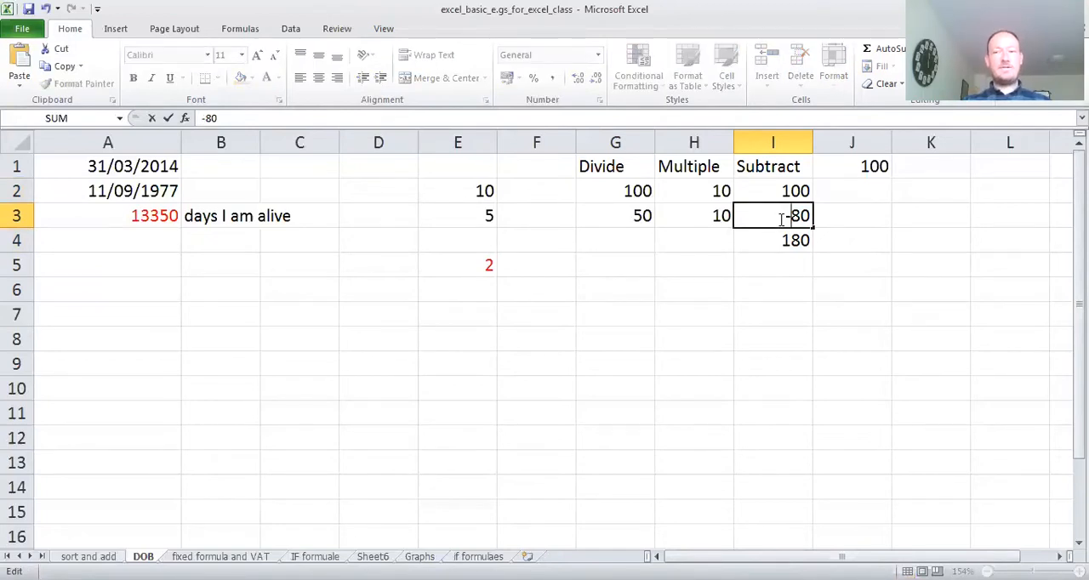
left_click(795, 283)
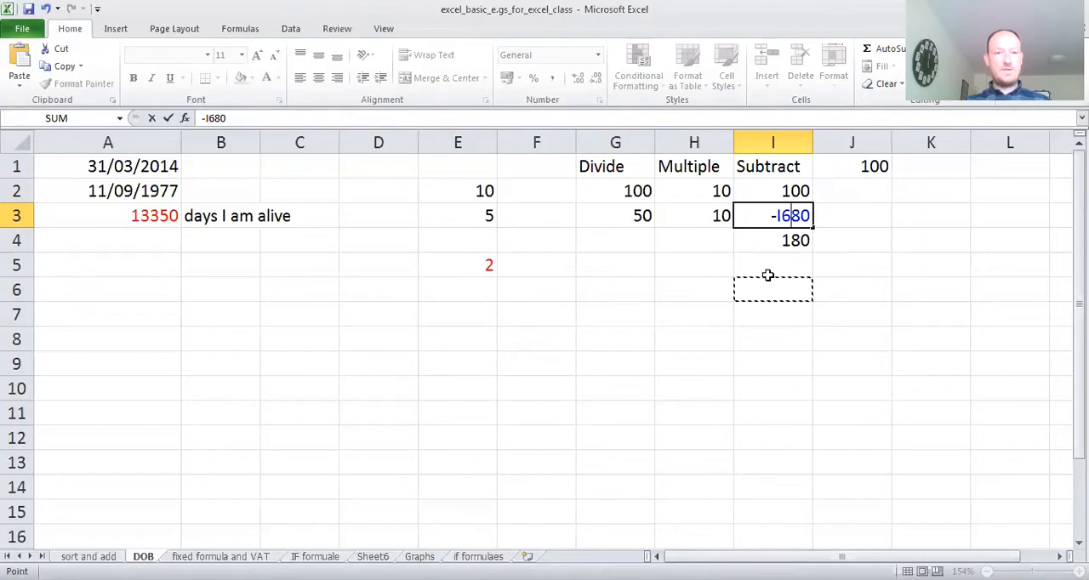
left_click(151, 120)
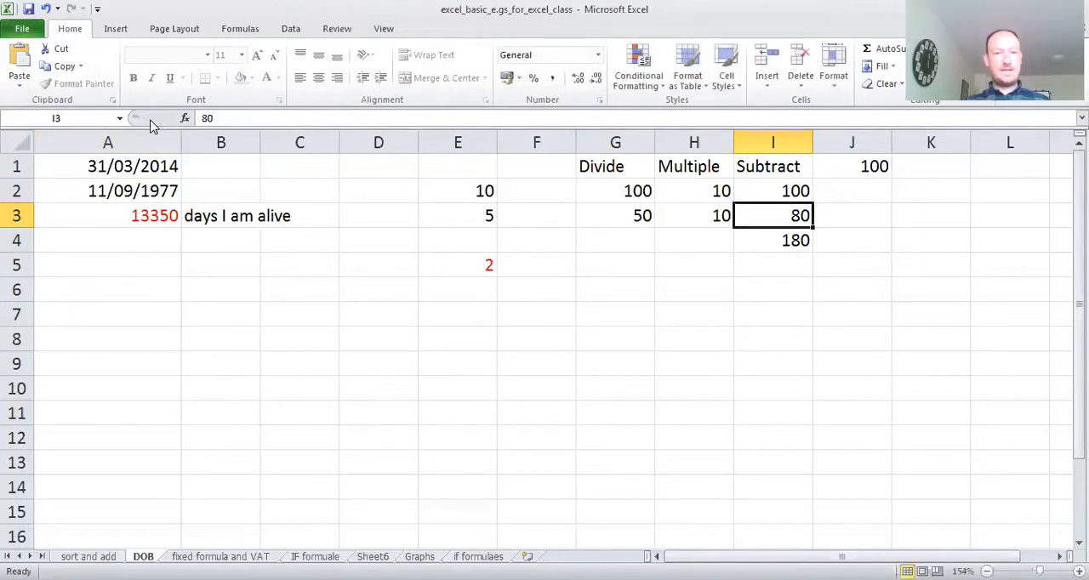
- Make the second Subtract value in cell I3 negative, as -80
double_click(796, 217)
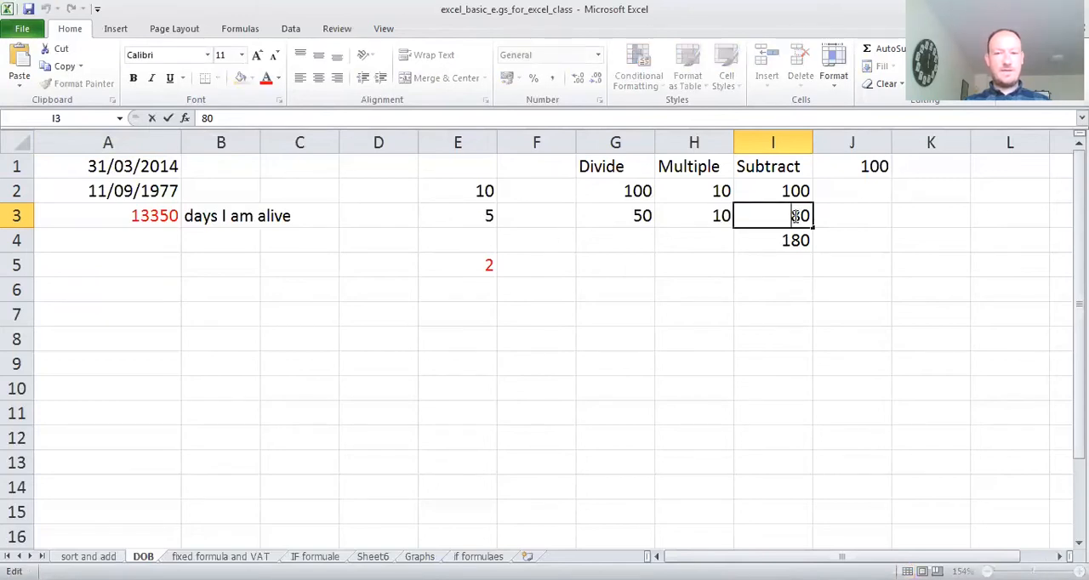
type("-")
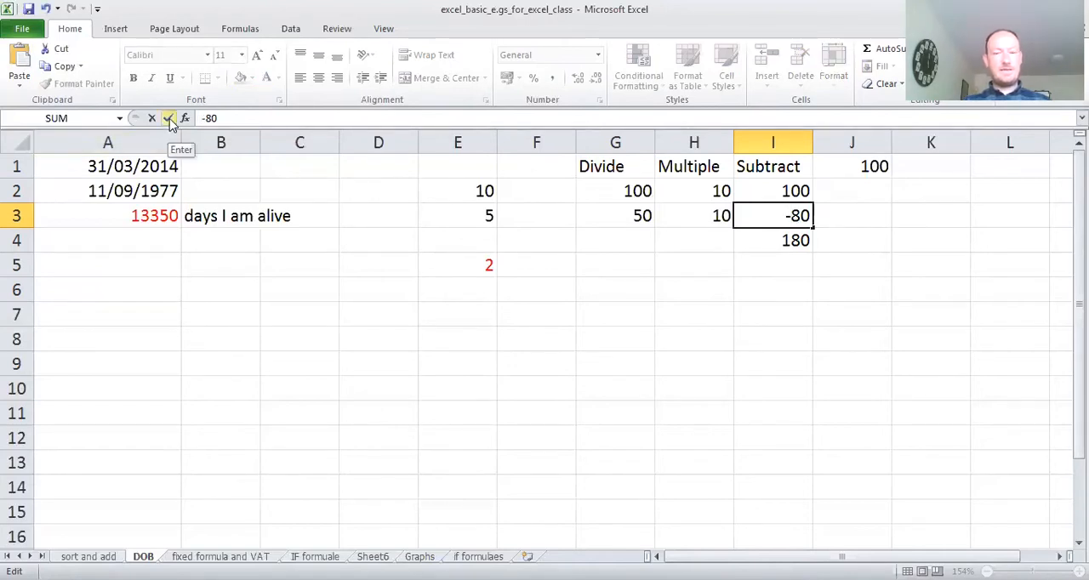
left_click(171, 122)
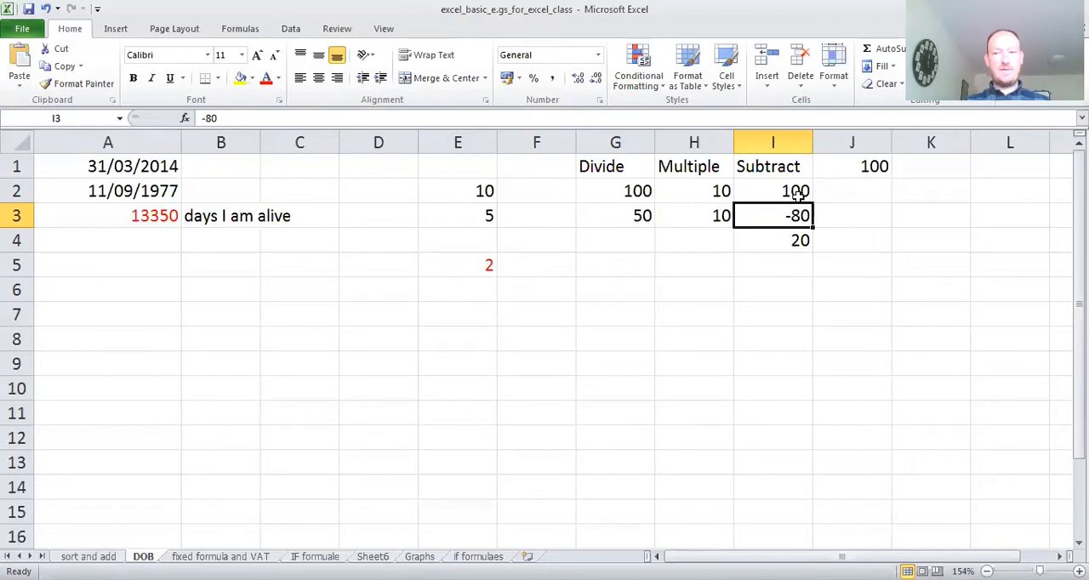
- Examine the contents of cells I2, I3 and I4 to see how the SUM formula handles the negative value
left_click(799, 241)
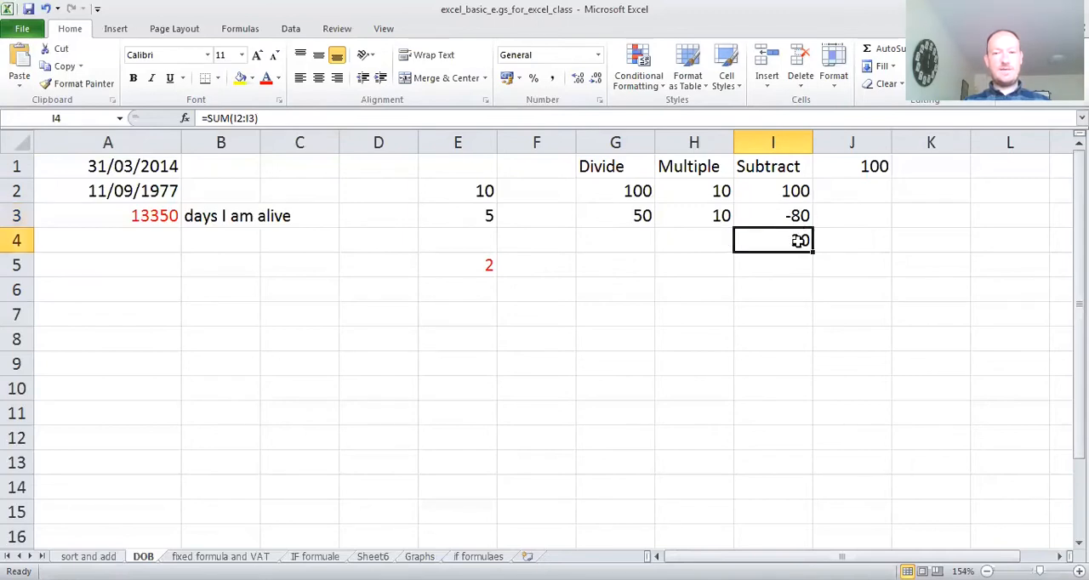
left_click(789, 306)
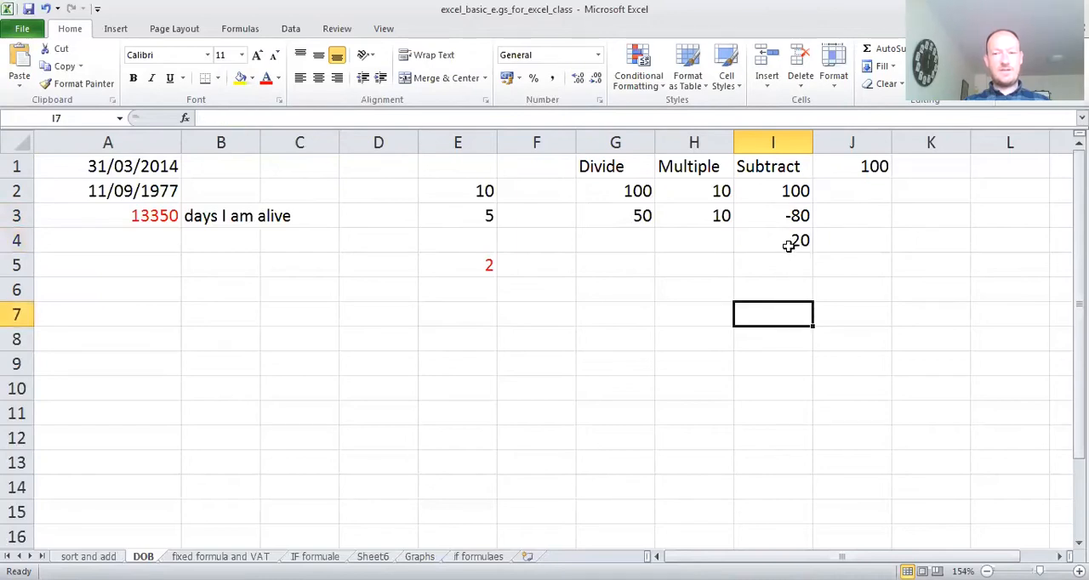
left_click(789, 245)
left_click(791, 216)
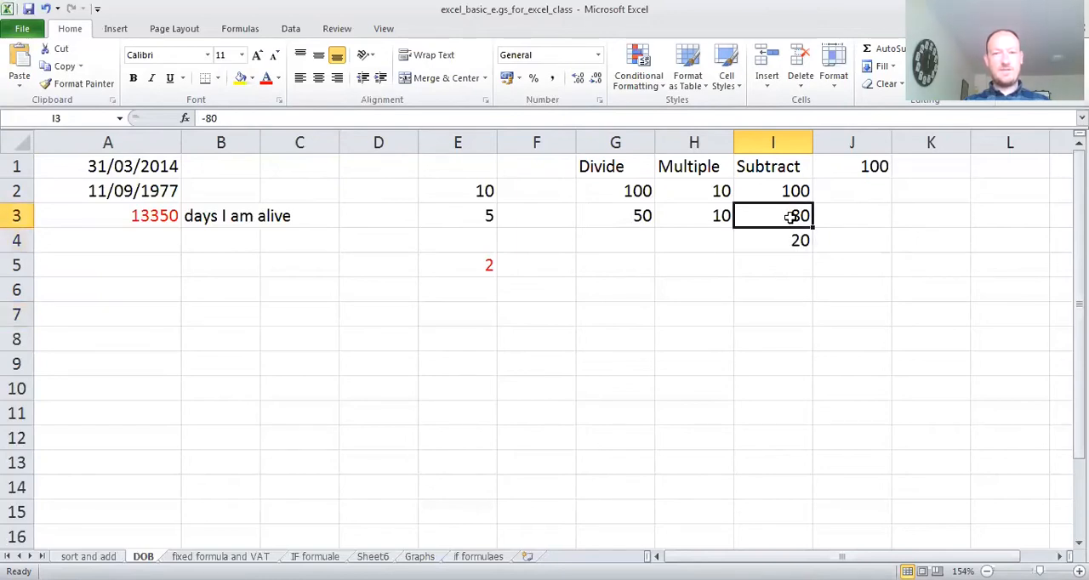
left_click(784, 191)
left_click(786, 242)
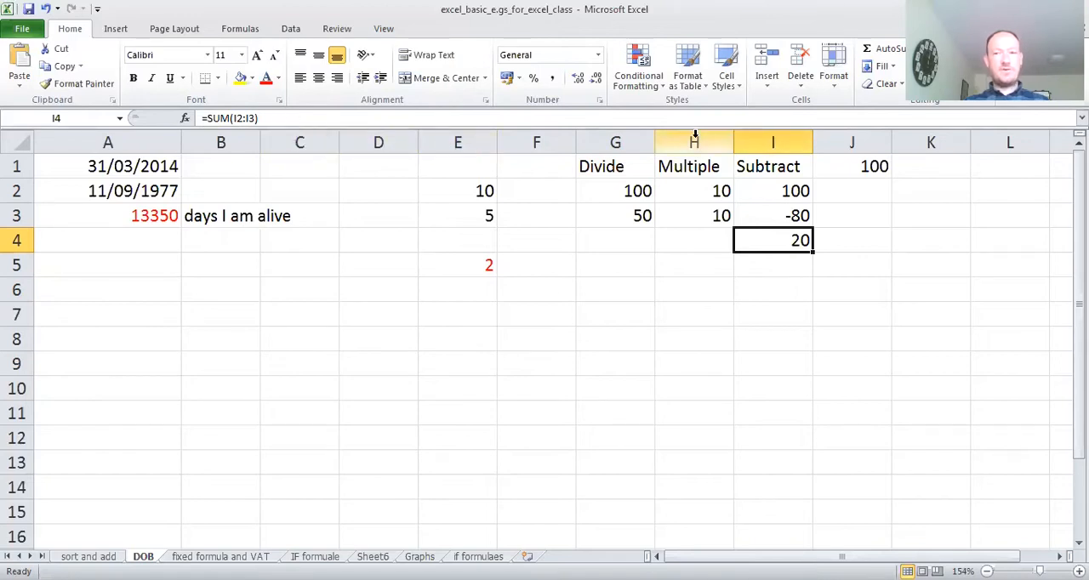
left_click(777, 193)
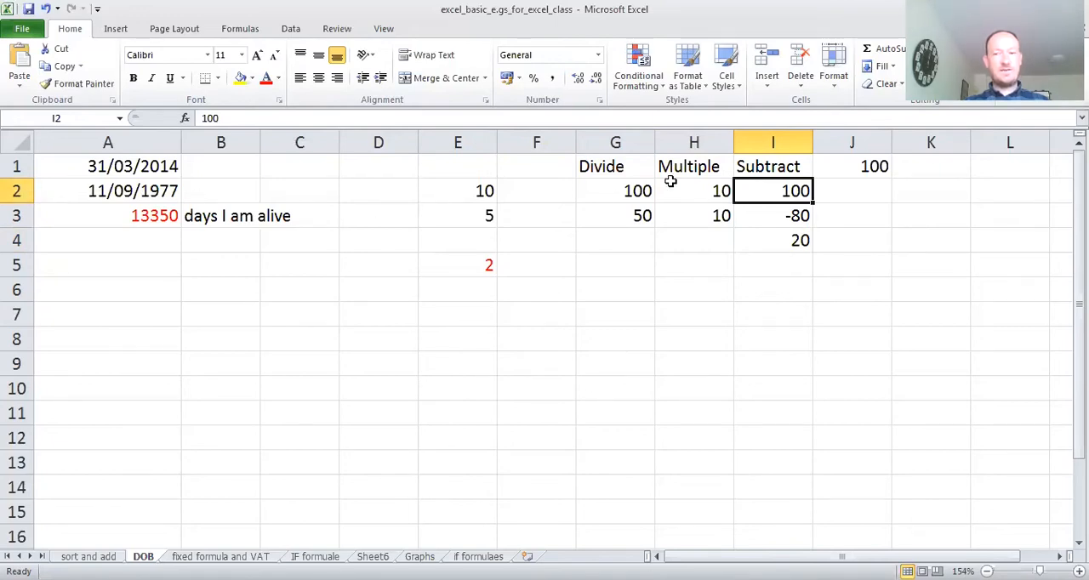
left_click(789, 220)
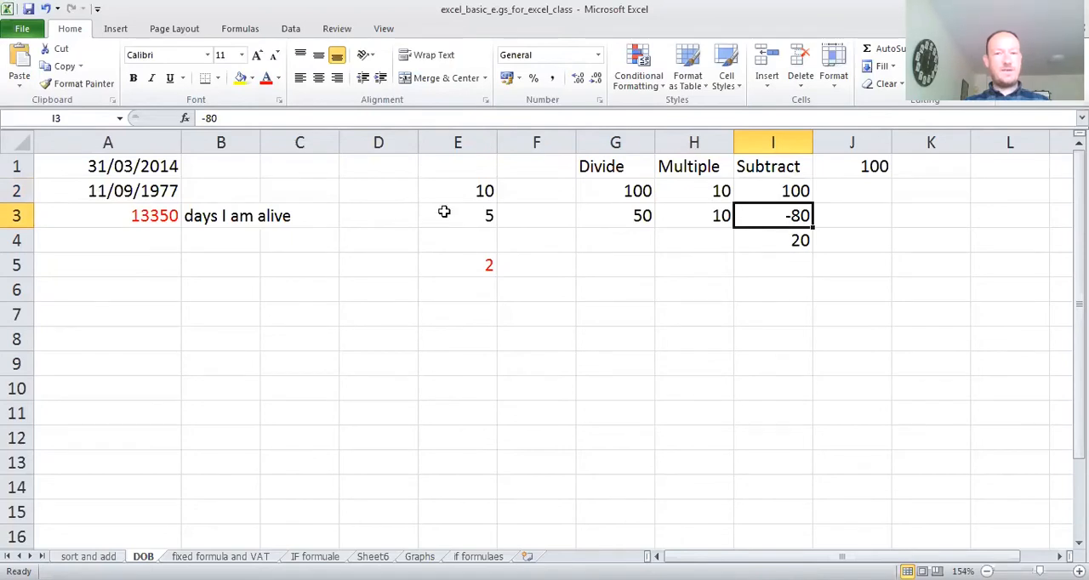
left_click(776, 242)
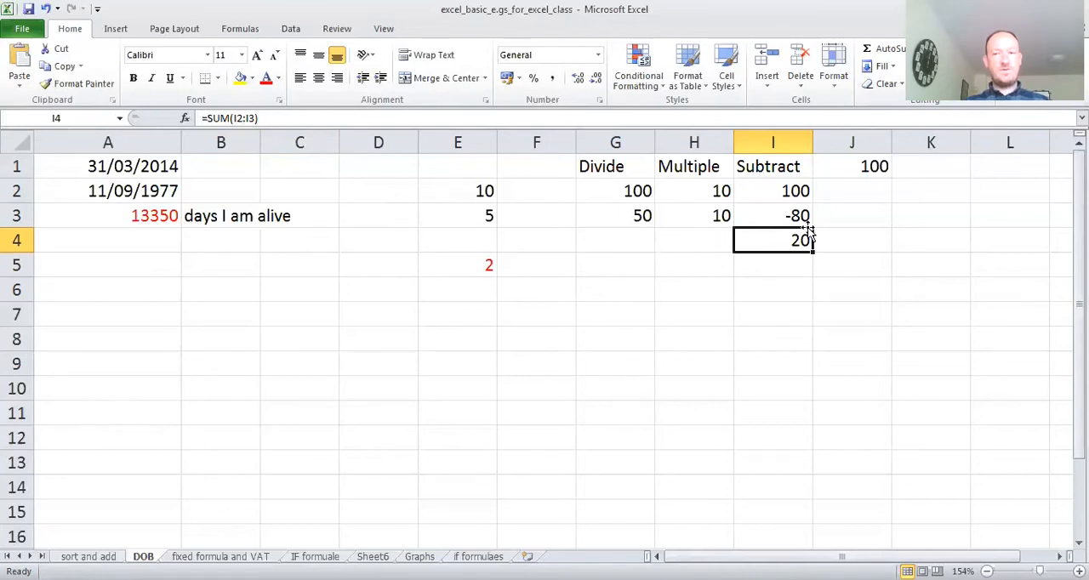
- Enter 100 in cell K2 and 80 in cell K3 as a second subtraction example
left_click(925, 196)
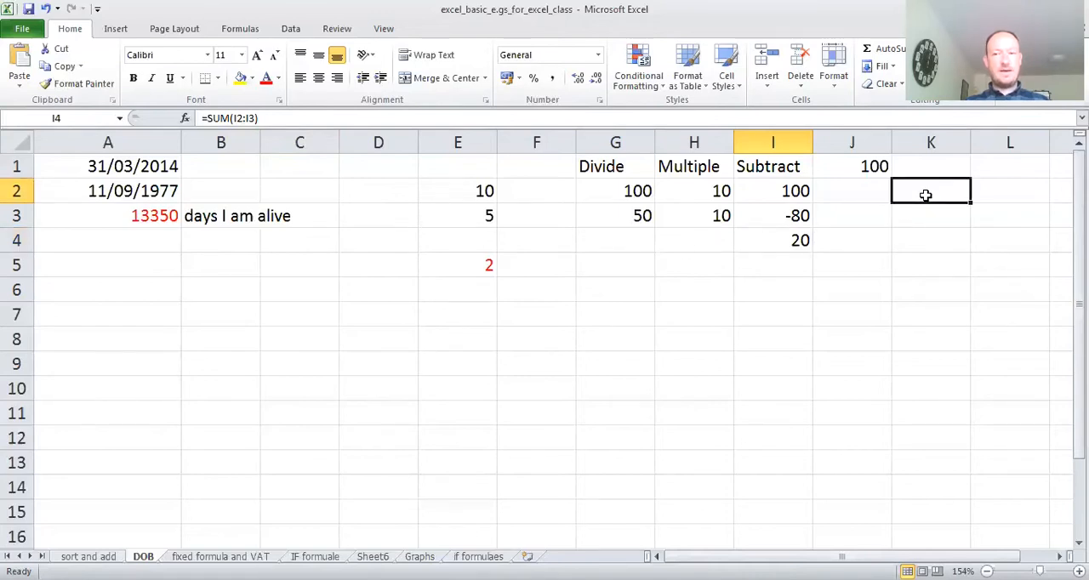
type("100")
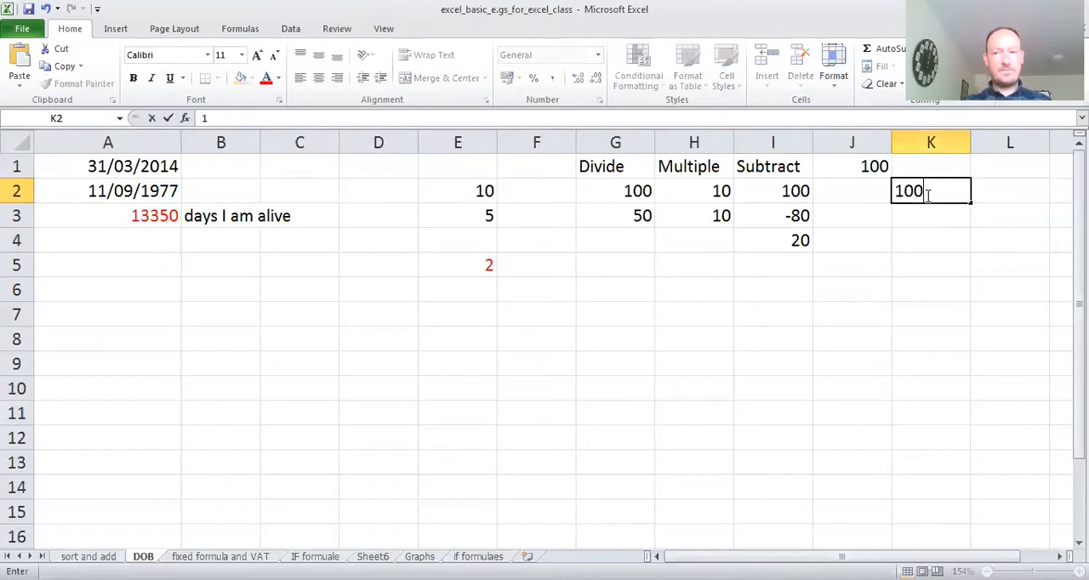
left_click(914, 216)
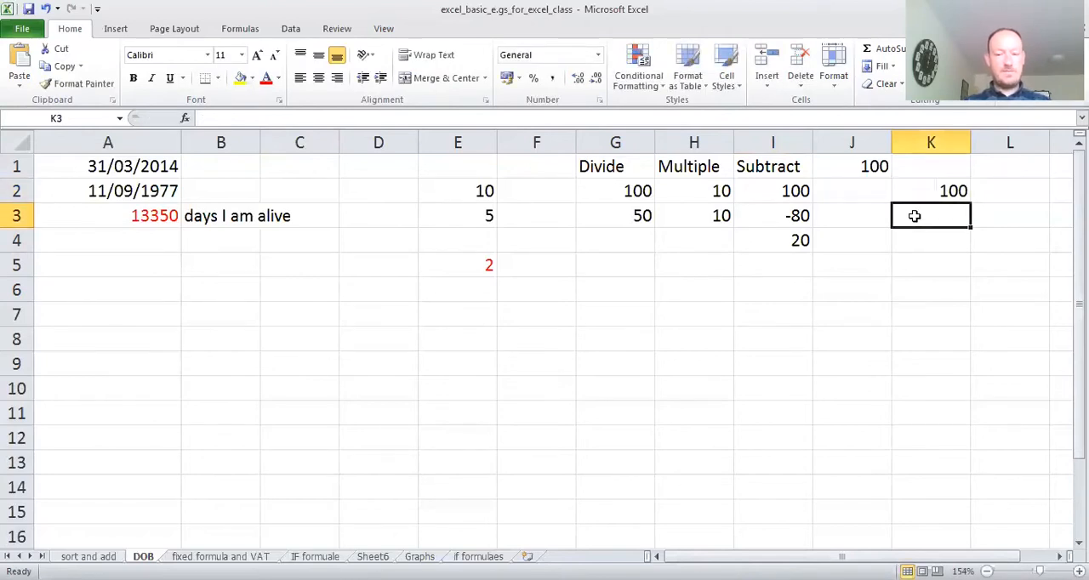
type("80")
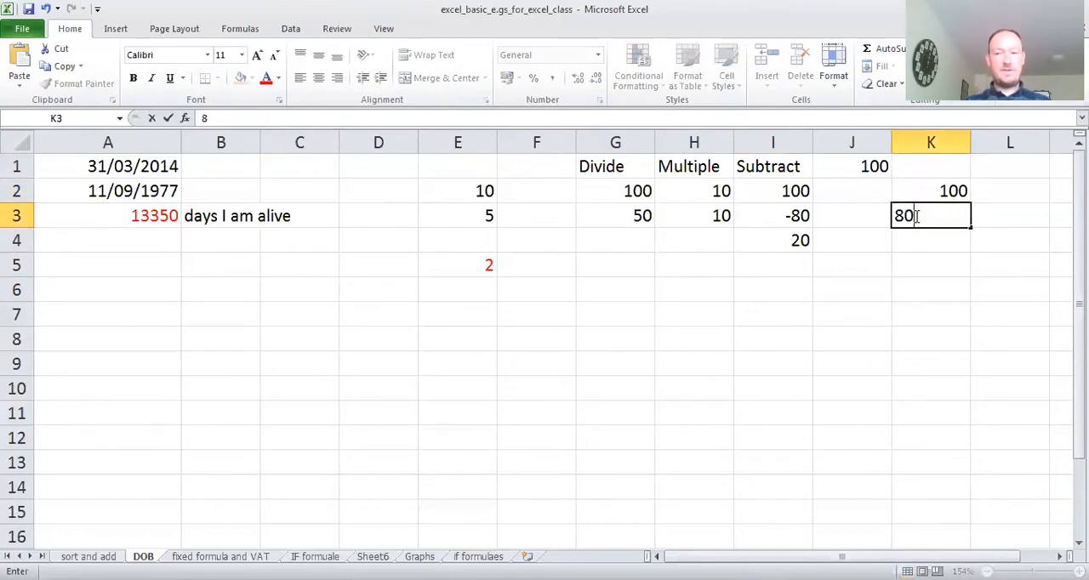
- Write the formula =k2-k3 in cell K4 to subtract the value in K3 from the one in K2
left_click(914, 239)
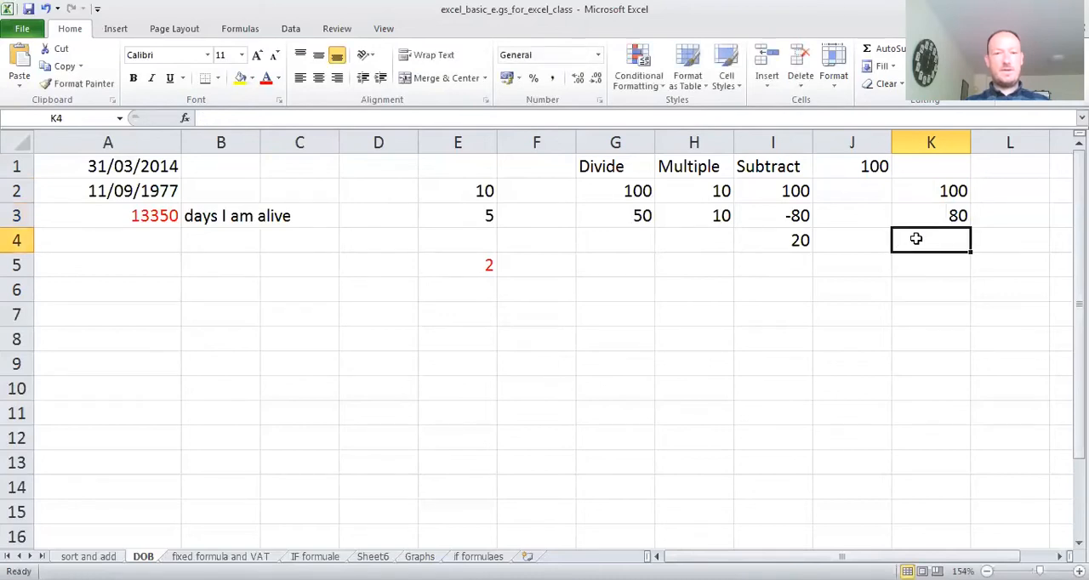
left_click(237, 120)
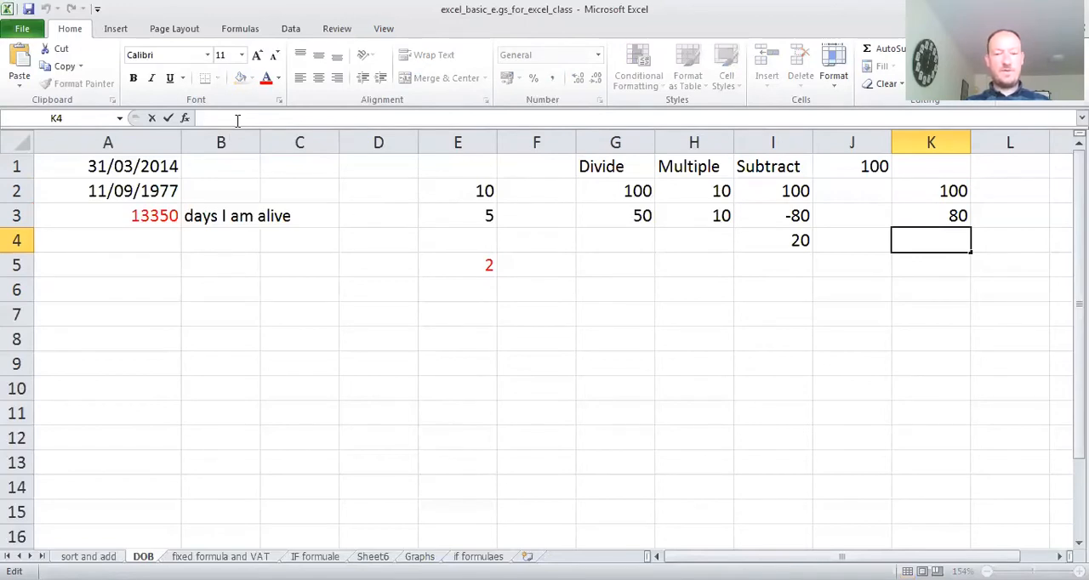
type("=")
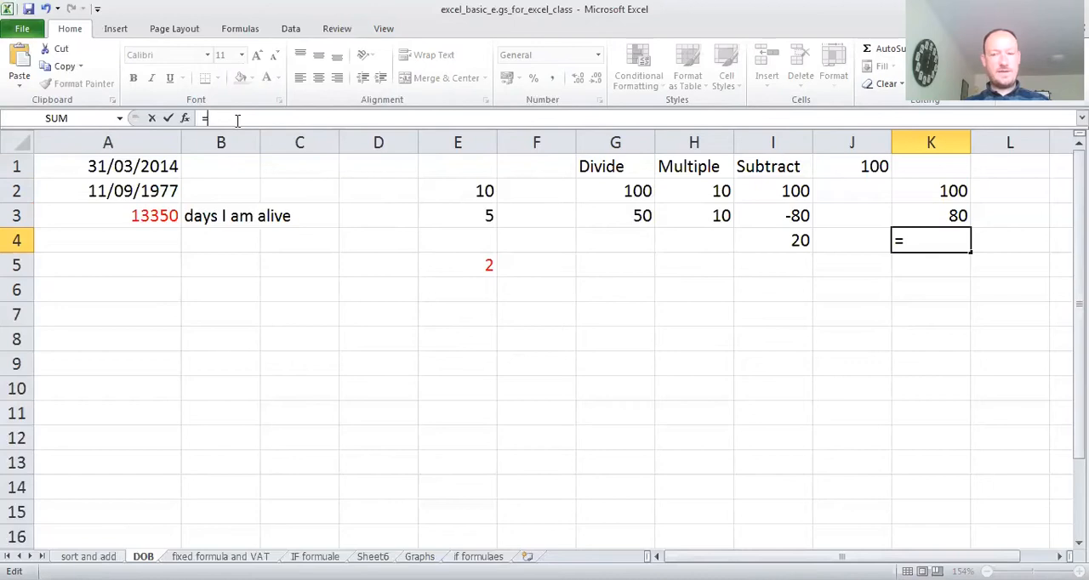
type("k")
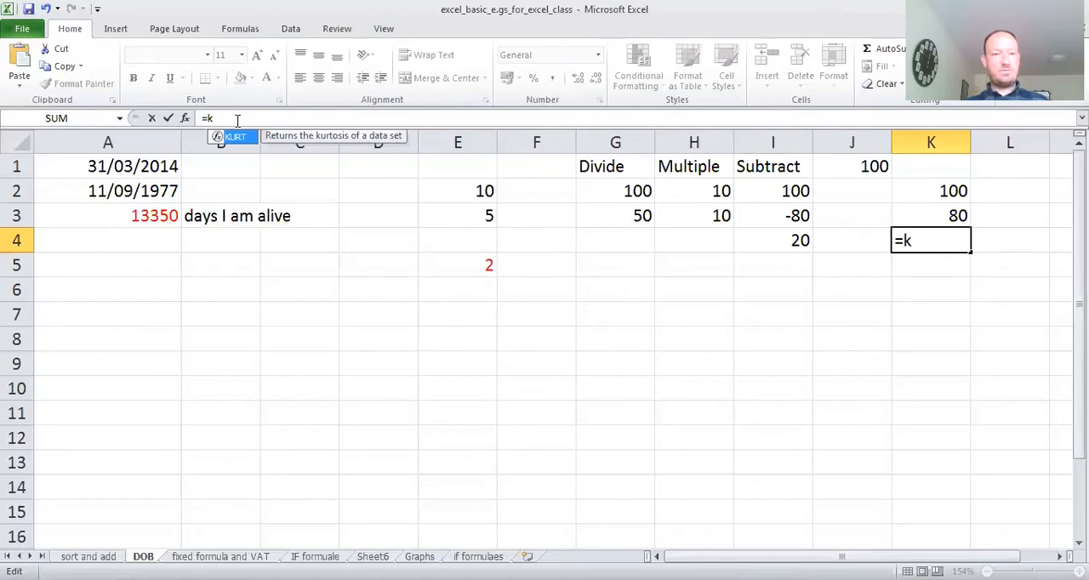
type("2")
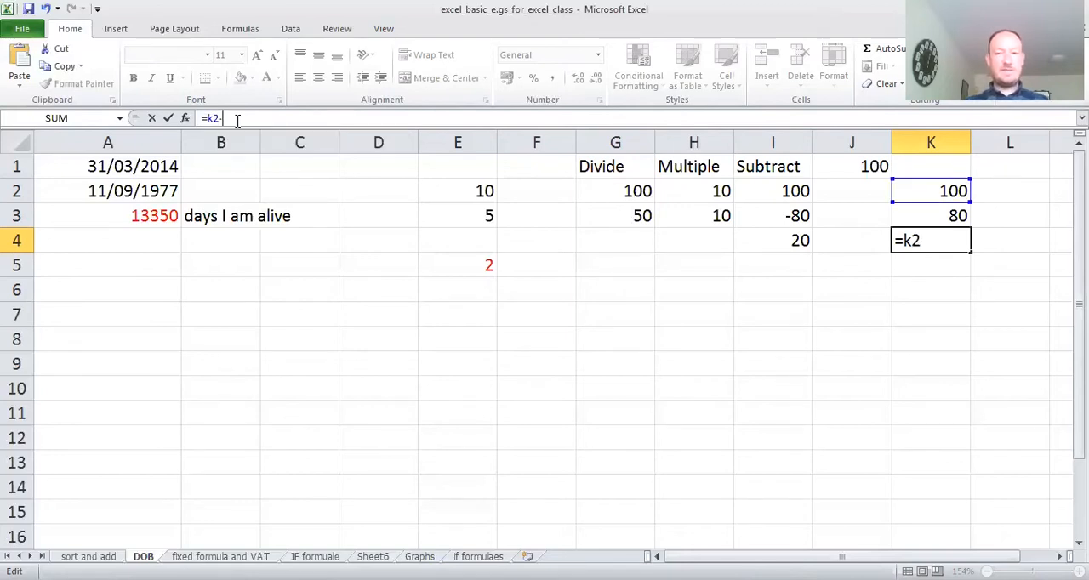
type("-")
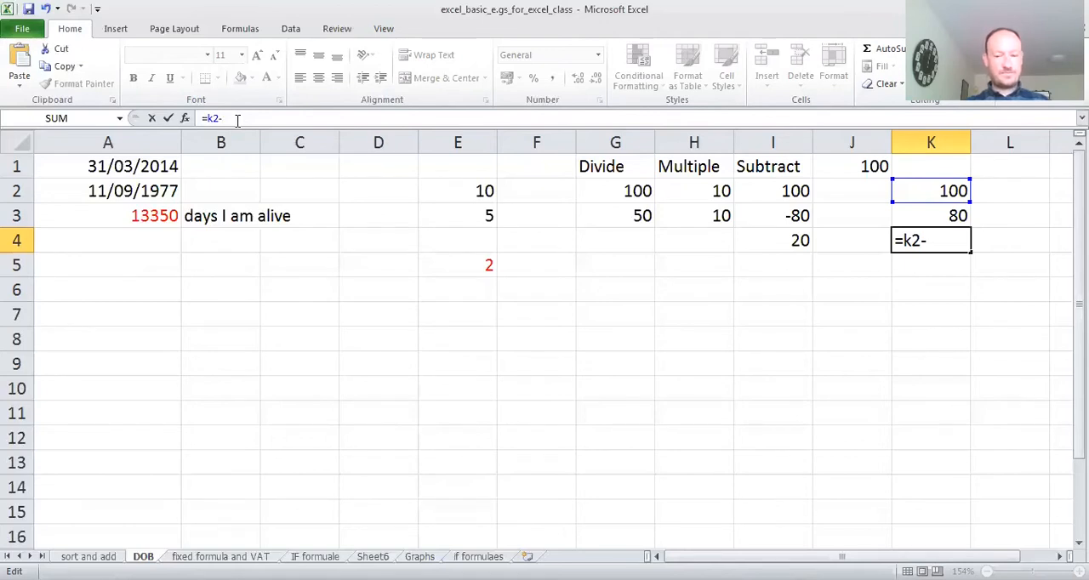
type("k3")
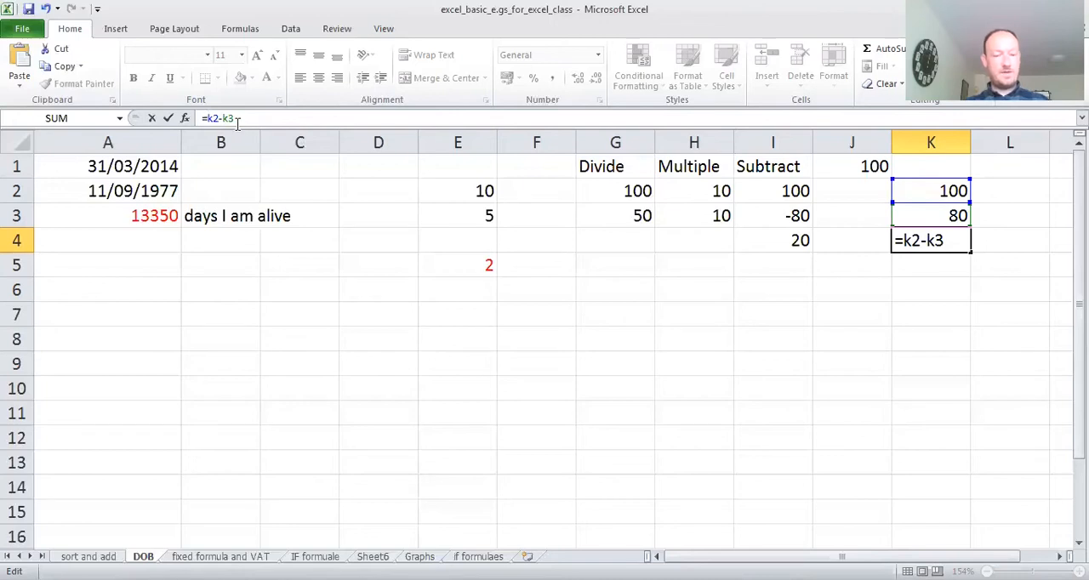
- Wrap the subtraction in cell K4 in a SUM function, making it =Sum(k2-k3), and commit the formula
type("S")
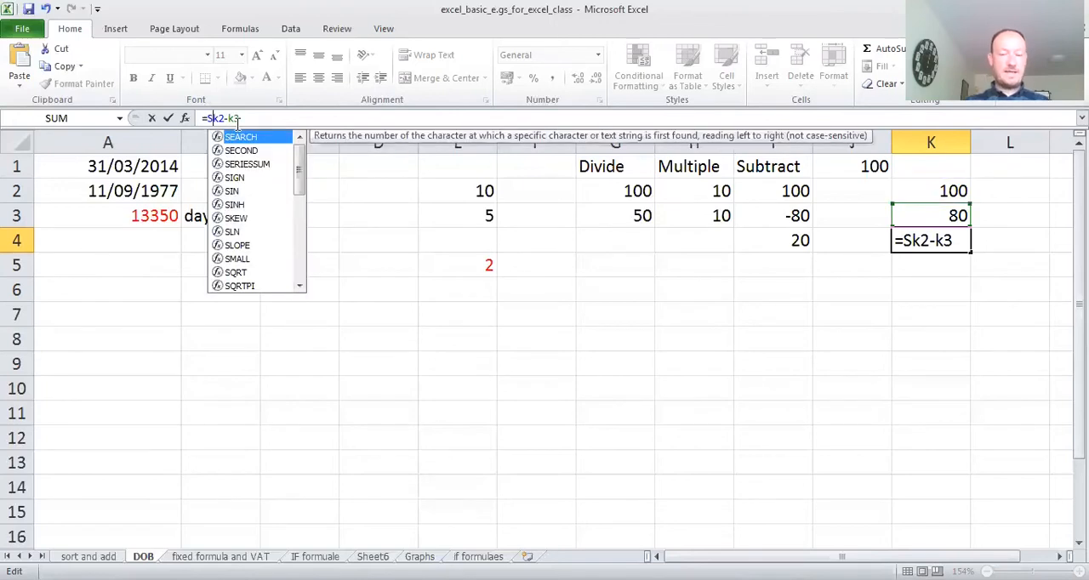
type("um")
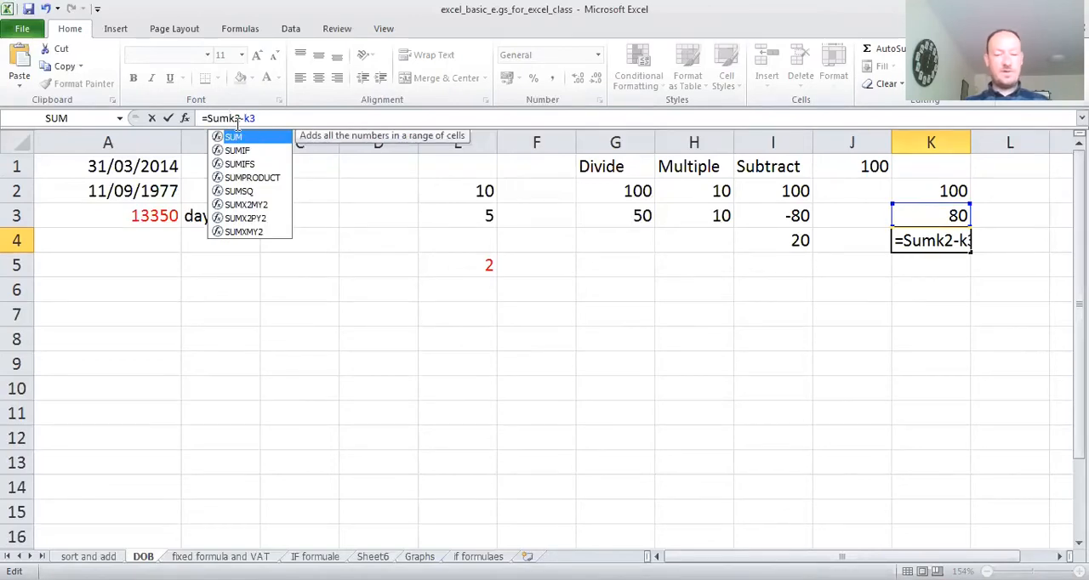
type("(k2-k3")
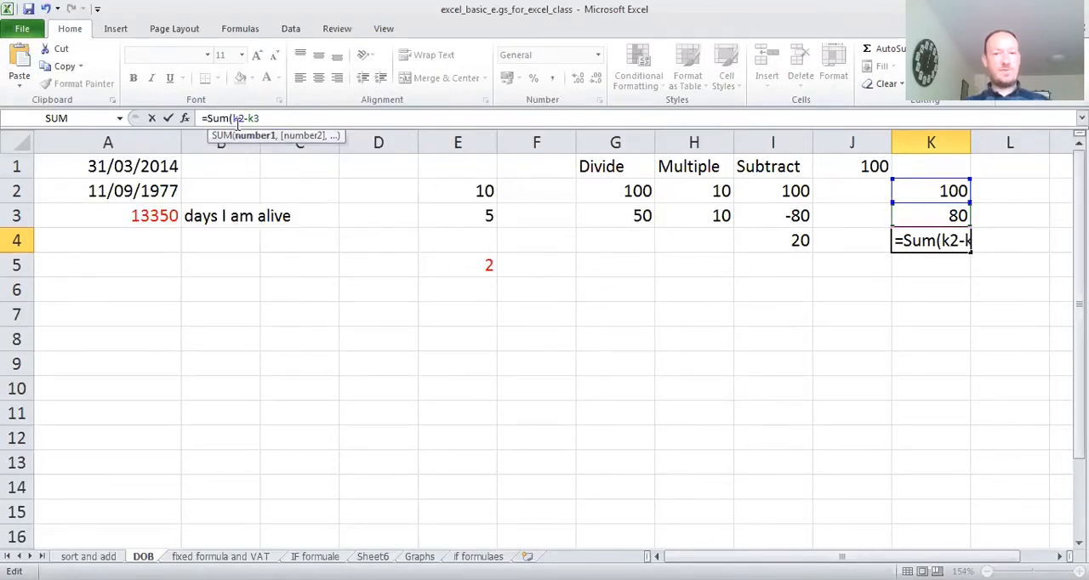
type(")")
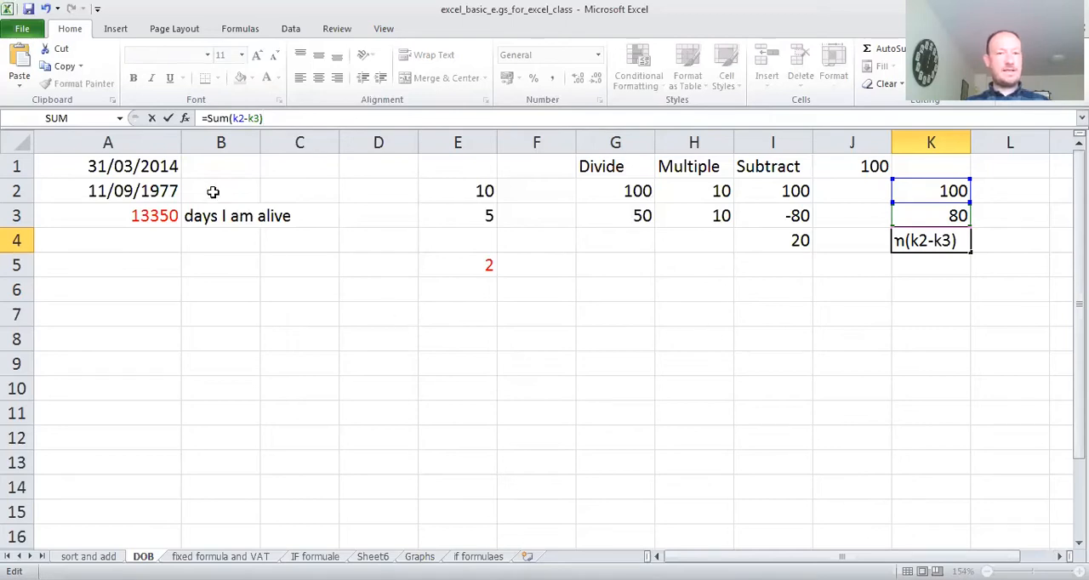
left_click(170, 124)
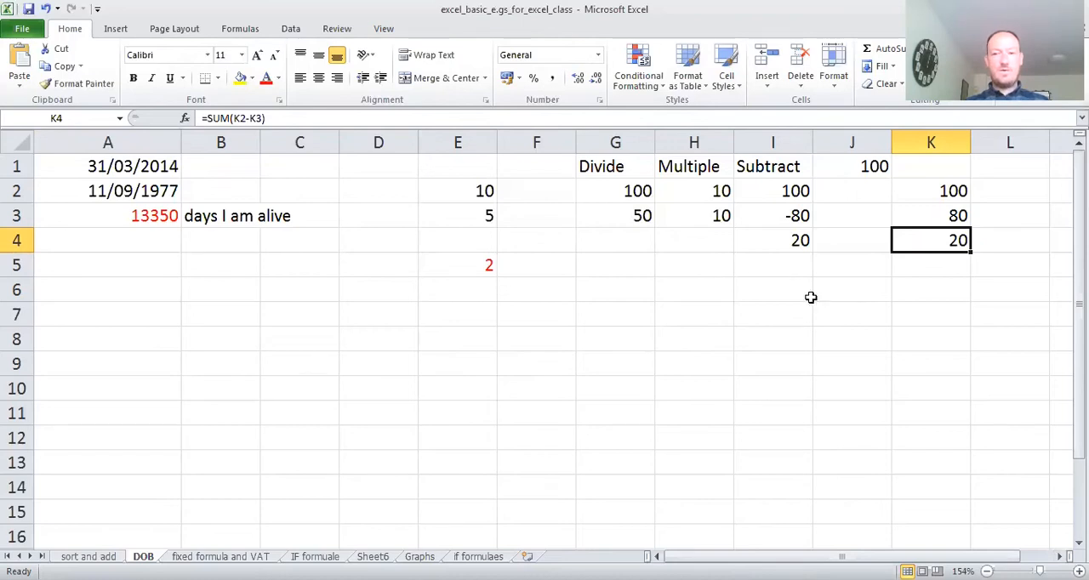
- Multiply the two Multiple values in cell H4 with the formula =(h2*h3)
left_click(703, 244)
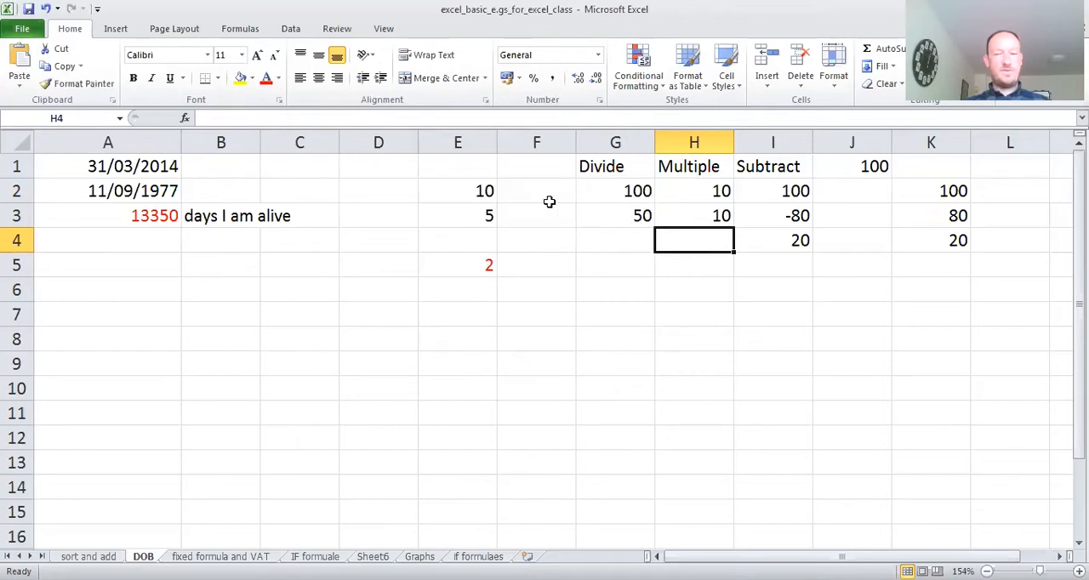
left_click(240, 119)
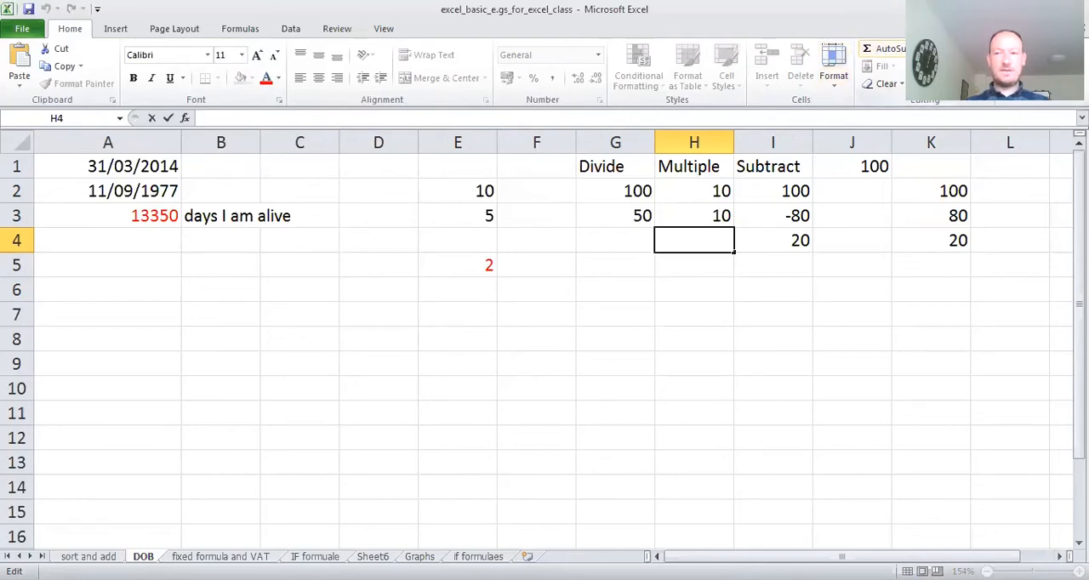
left_click(922, 48)
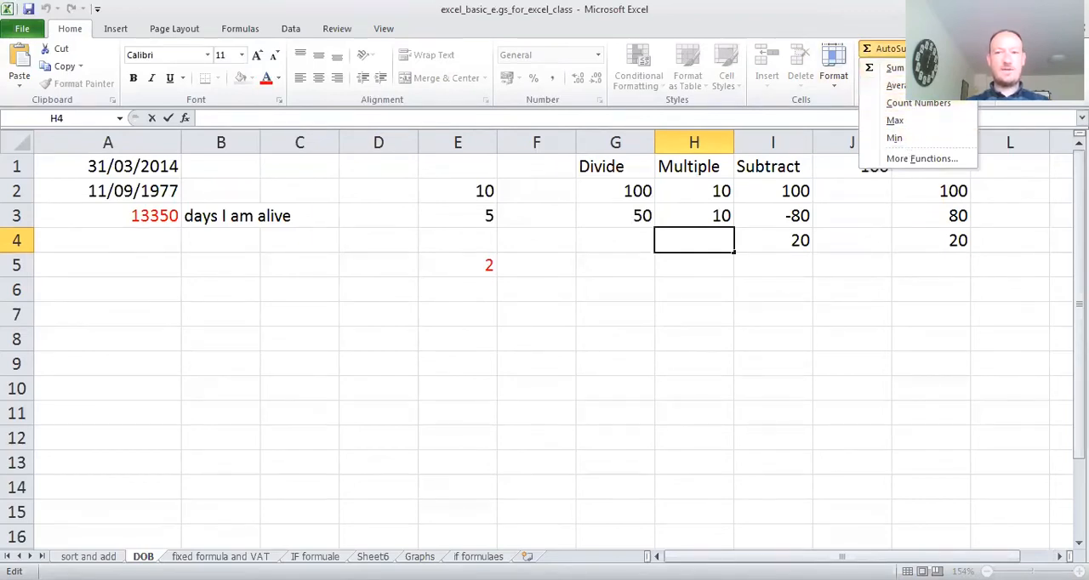
left_click(922, 49)
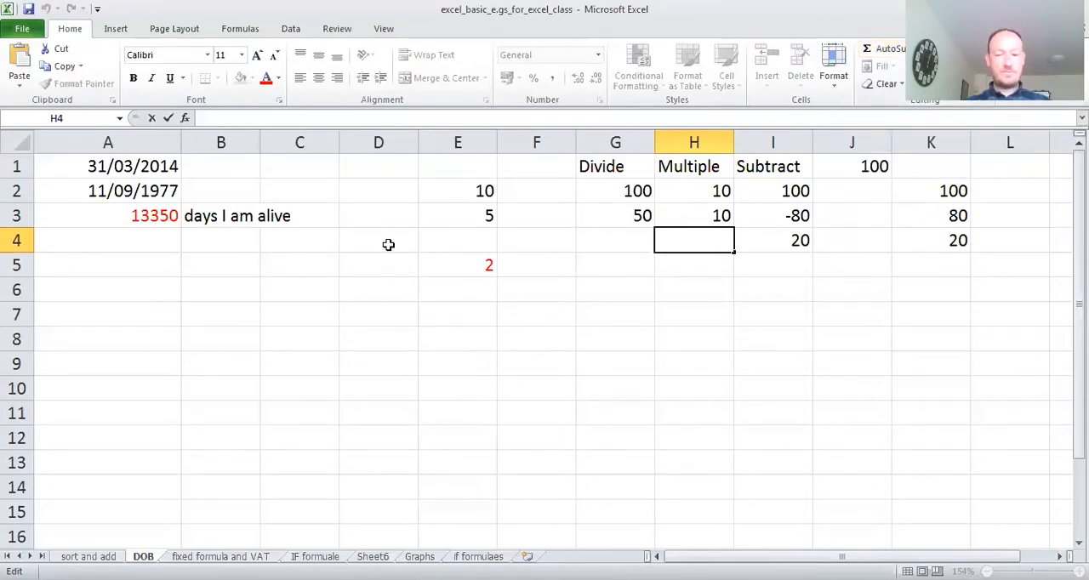
type("=")
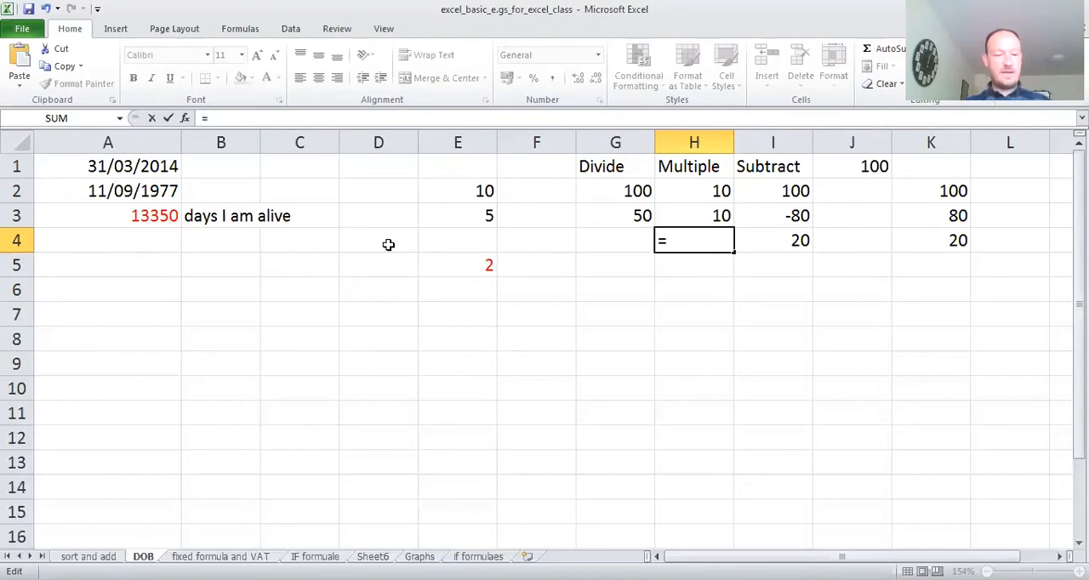
type("(")
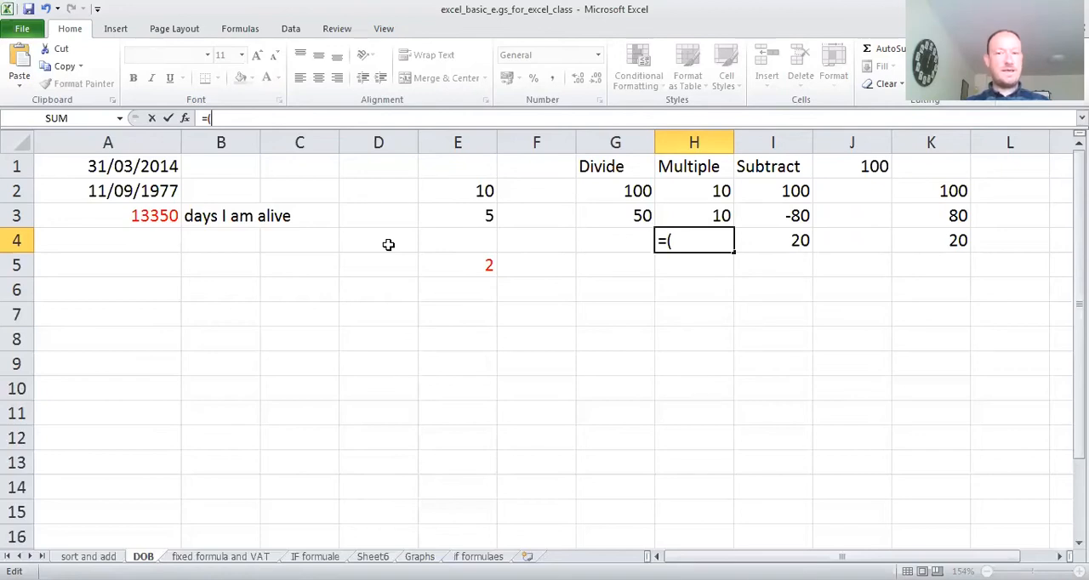
type("h")
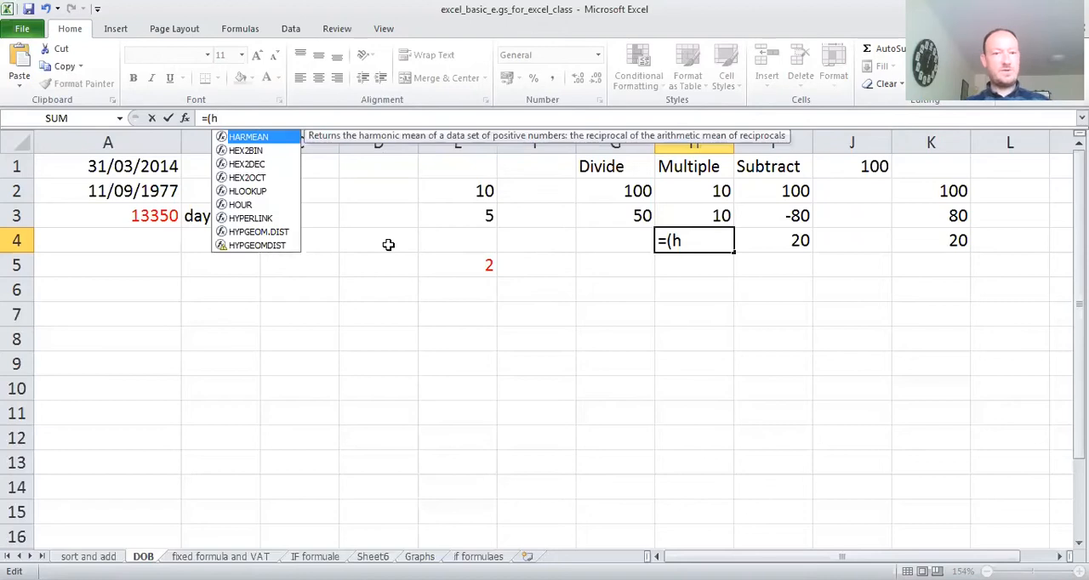
type("2")
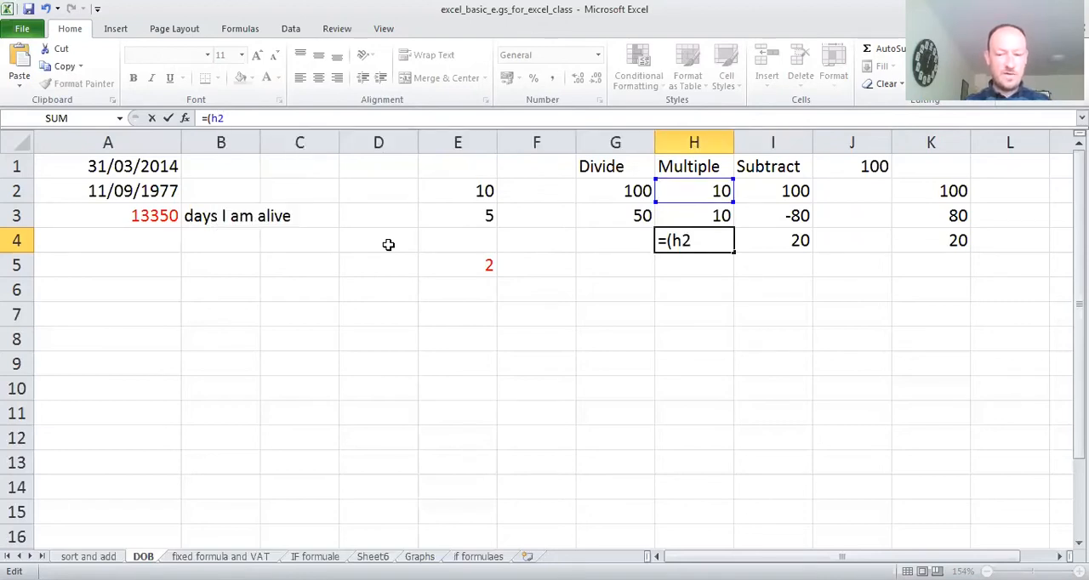
type("*")
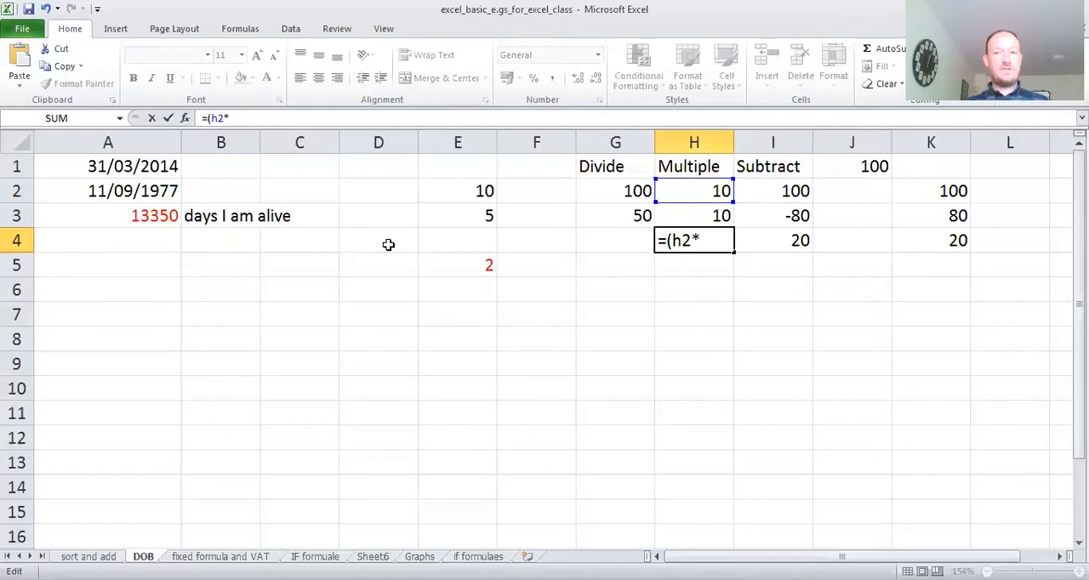
type("h3")
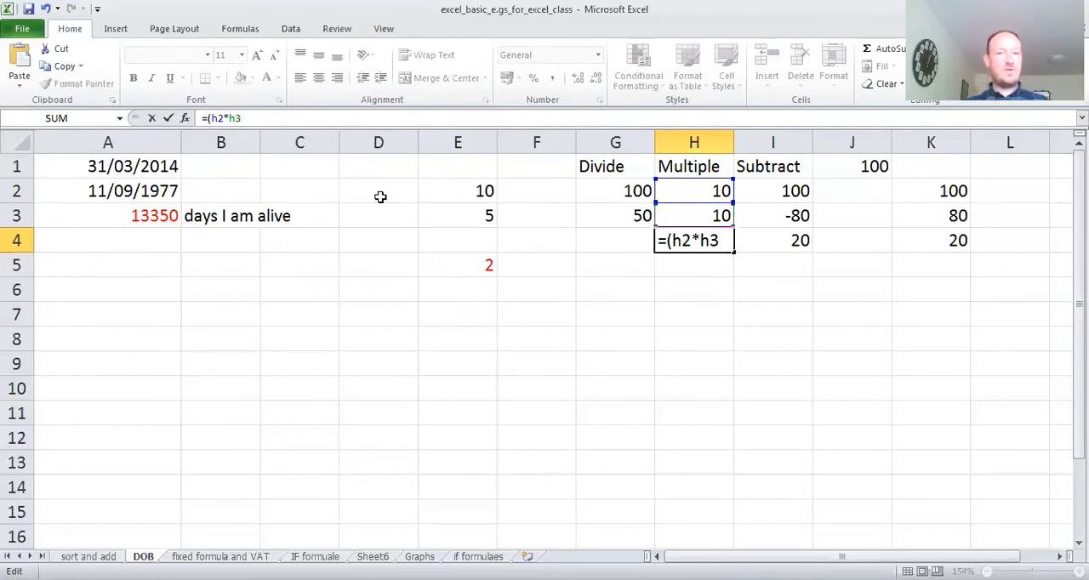
type(")")
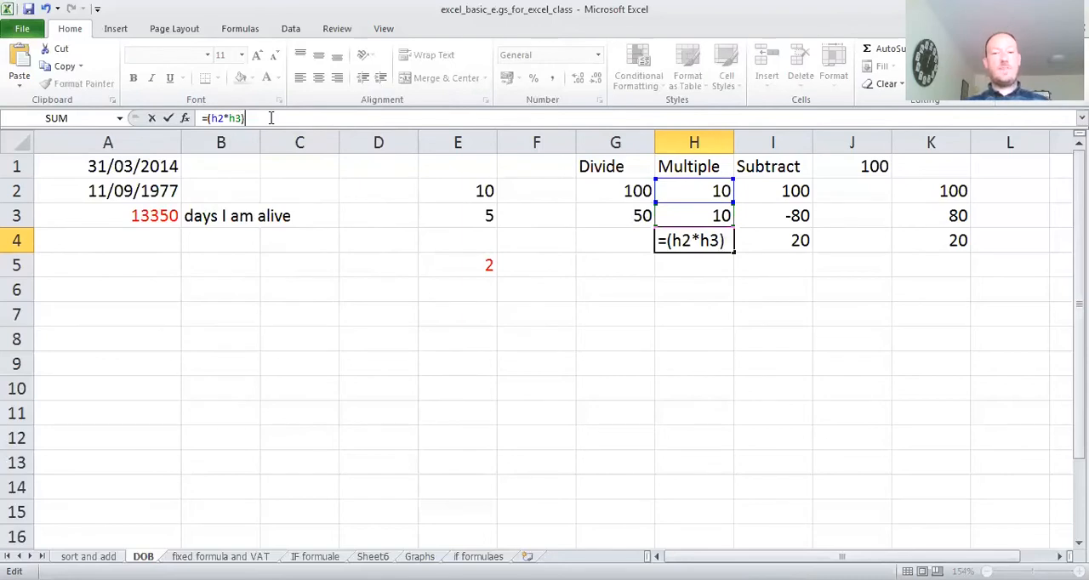
left_click(169, 123)
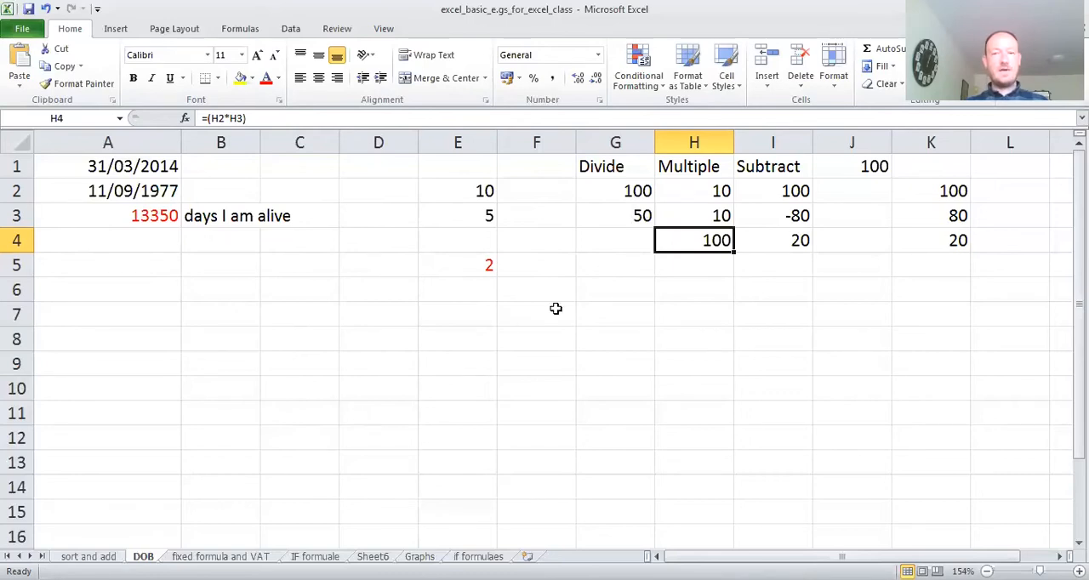
- Divide the first Divide value by the second in cell G4 with the formula =(g2/g3)
left_click(629, 240)
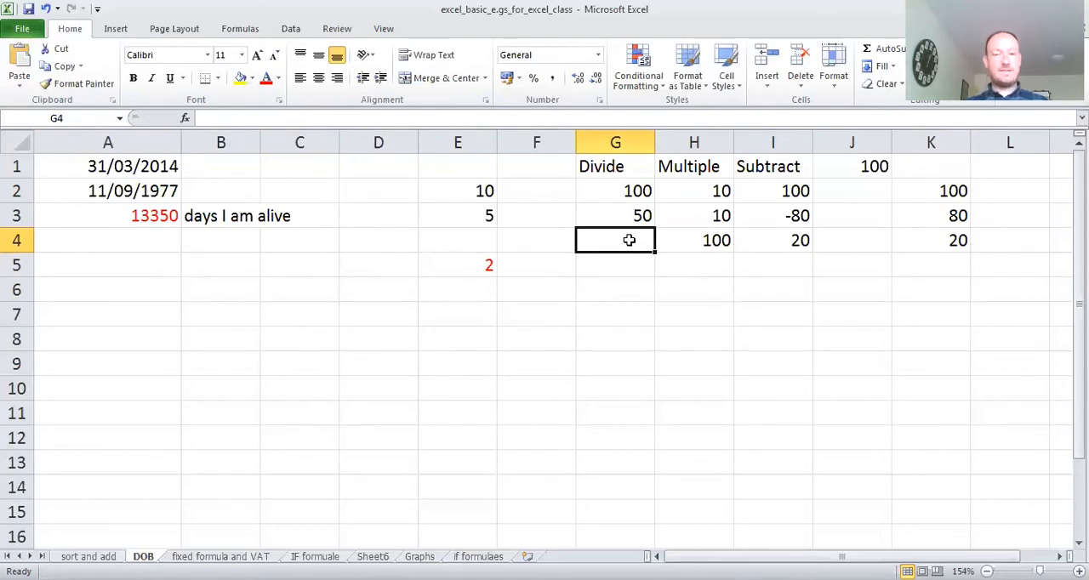
left_click(210, 117)
left_click(210, 116)
type("=")
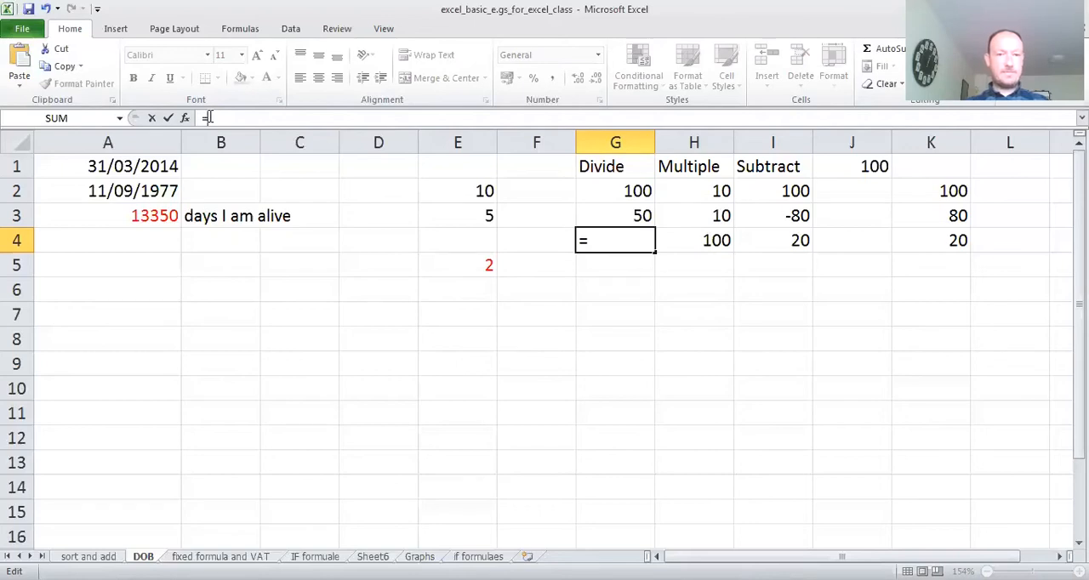
type("(")
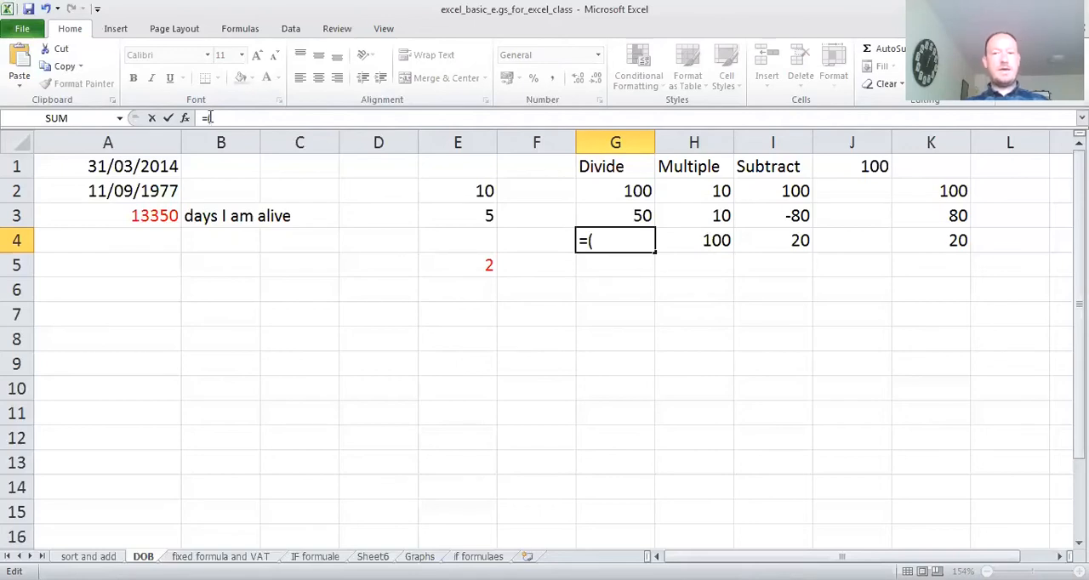
left_click(621, 193)
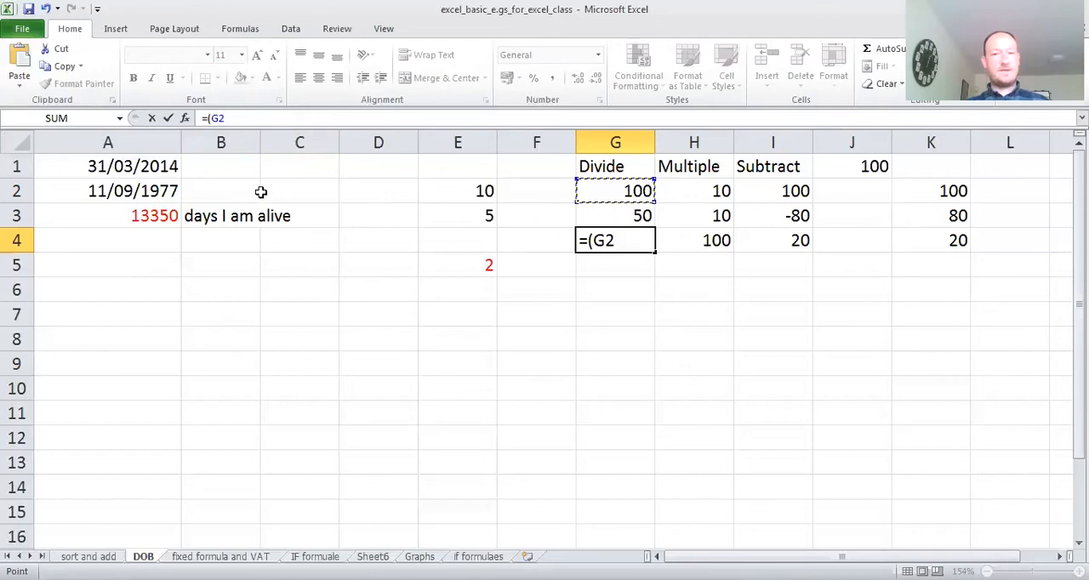
left_click(47, 9)
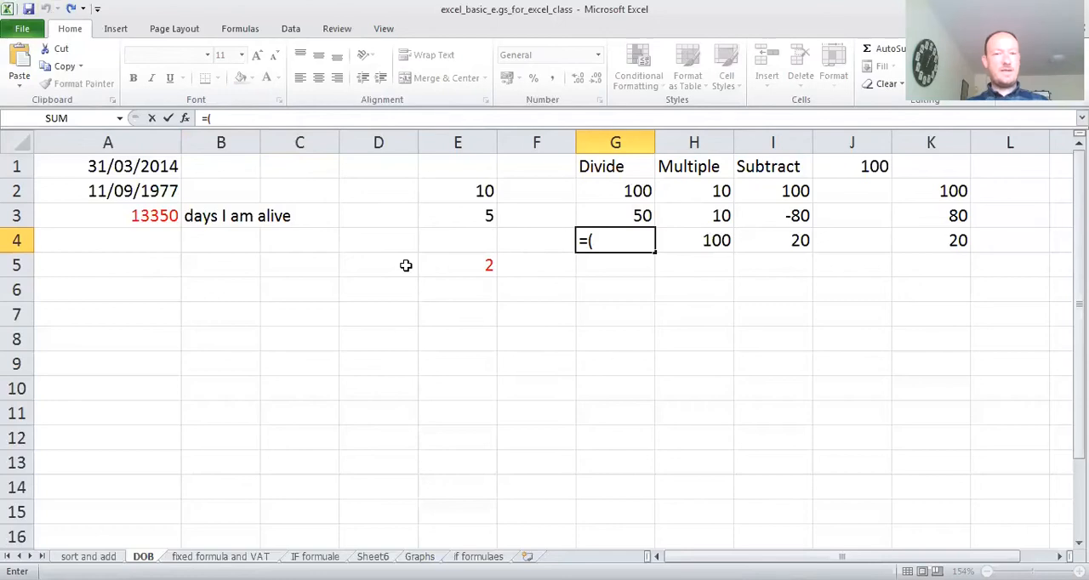
type("g2")
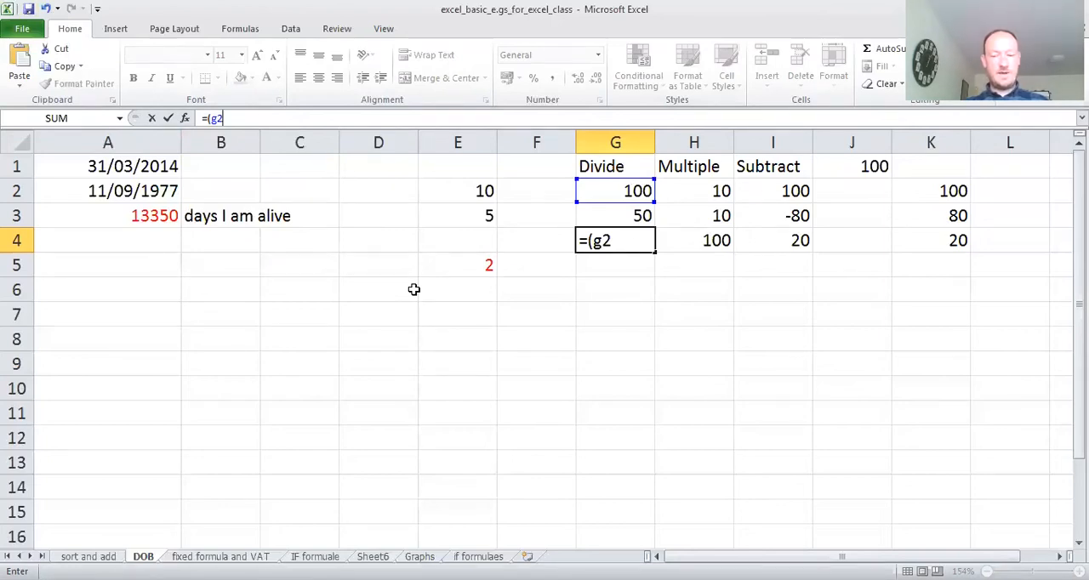
type("/")
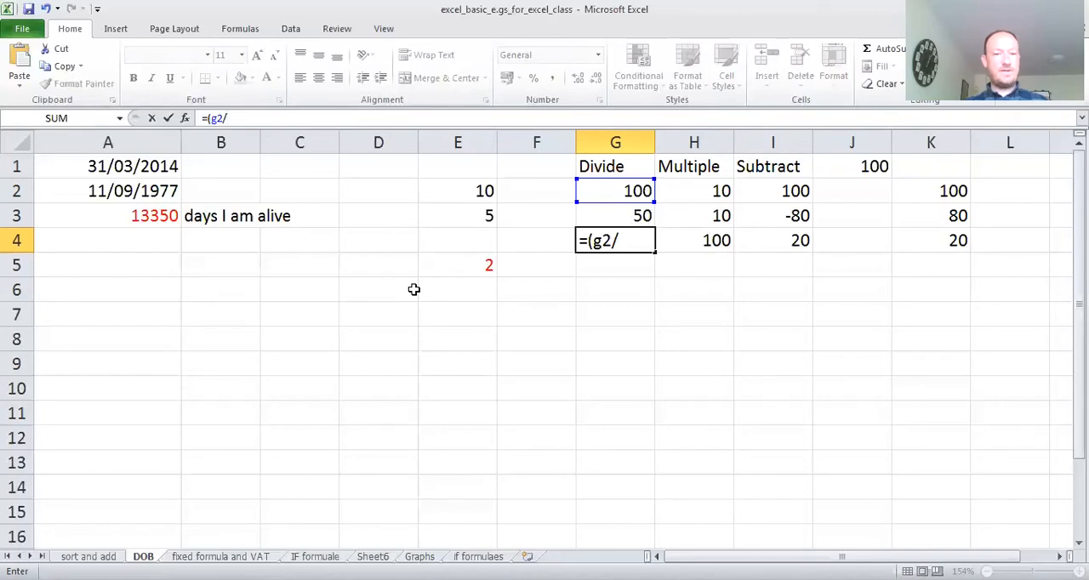
type("g")
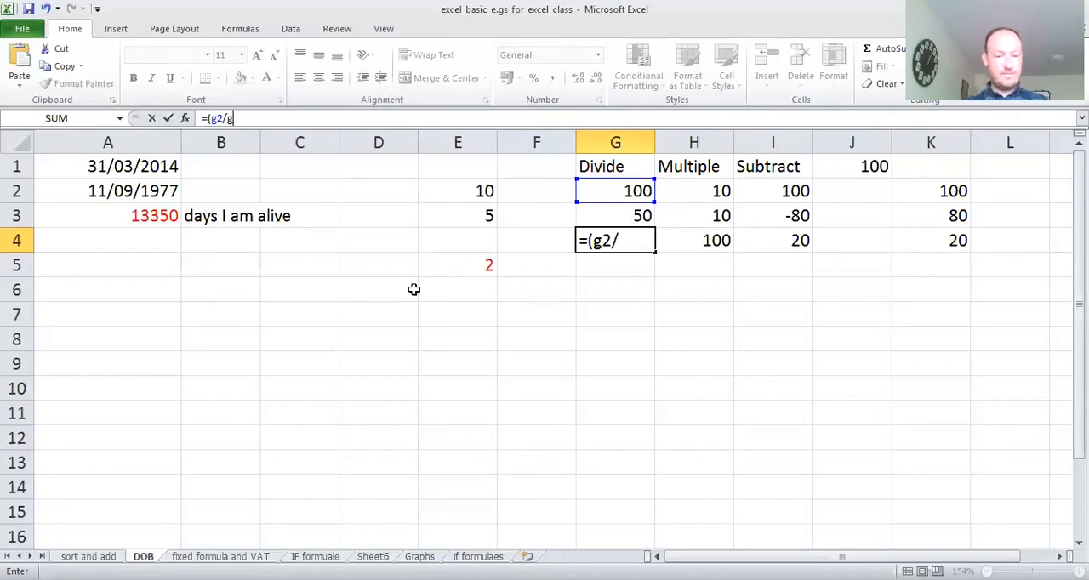
type("3)")
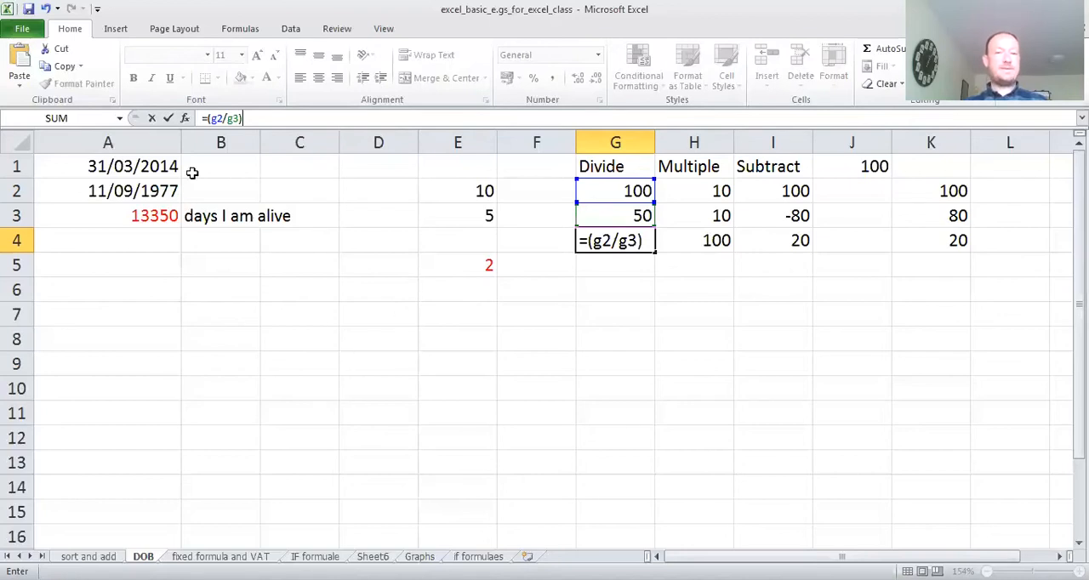
left_click(169, 119)
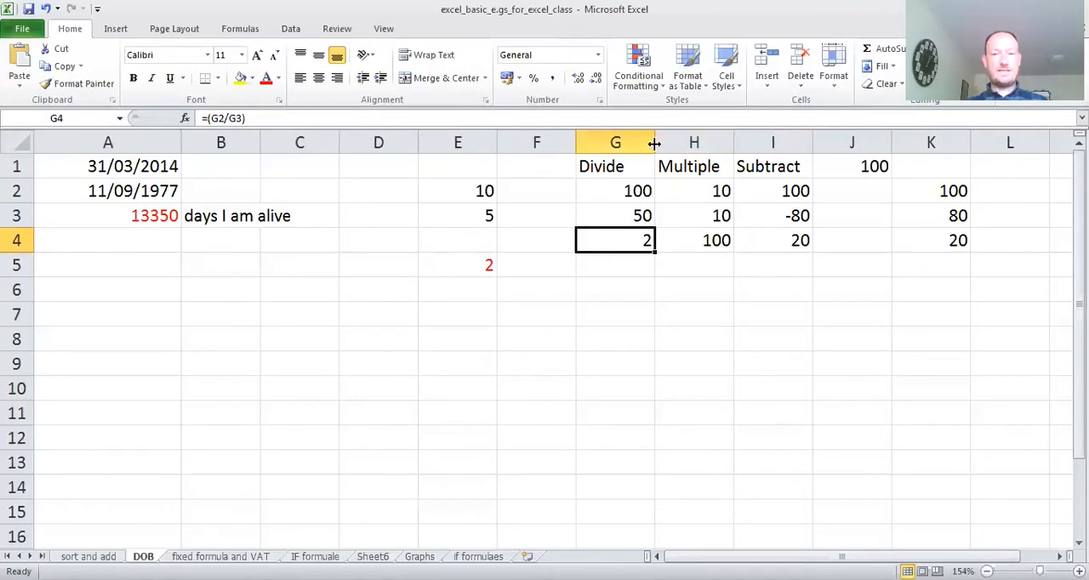
- Narrow column G so that it just fits the Divide heading
left_click_drag(654, 144, 624, 160)
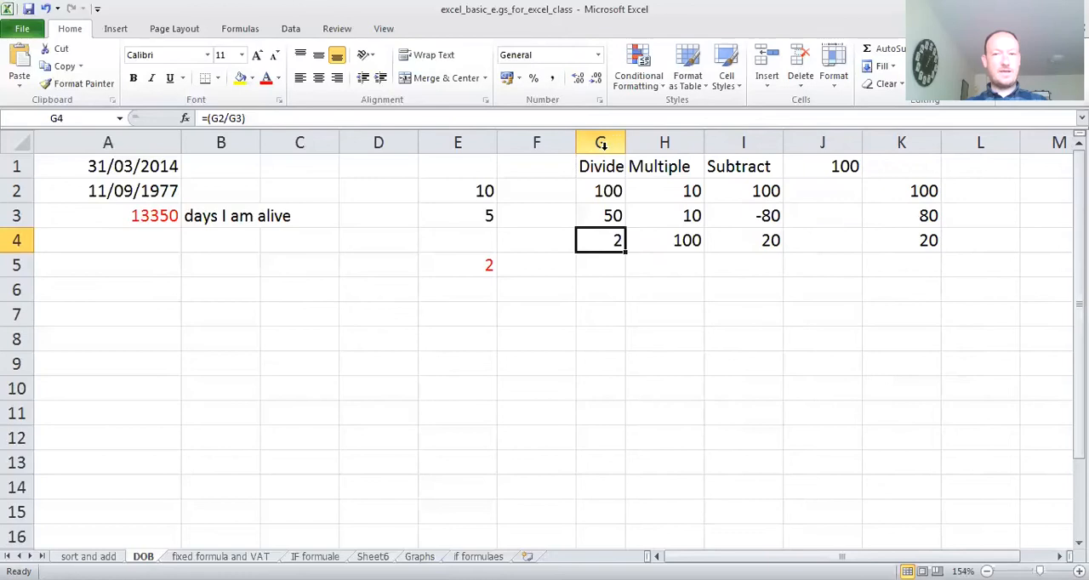
left_click(601, 144)
left_click(655, 138)
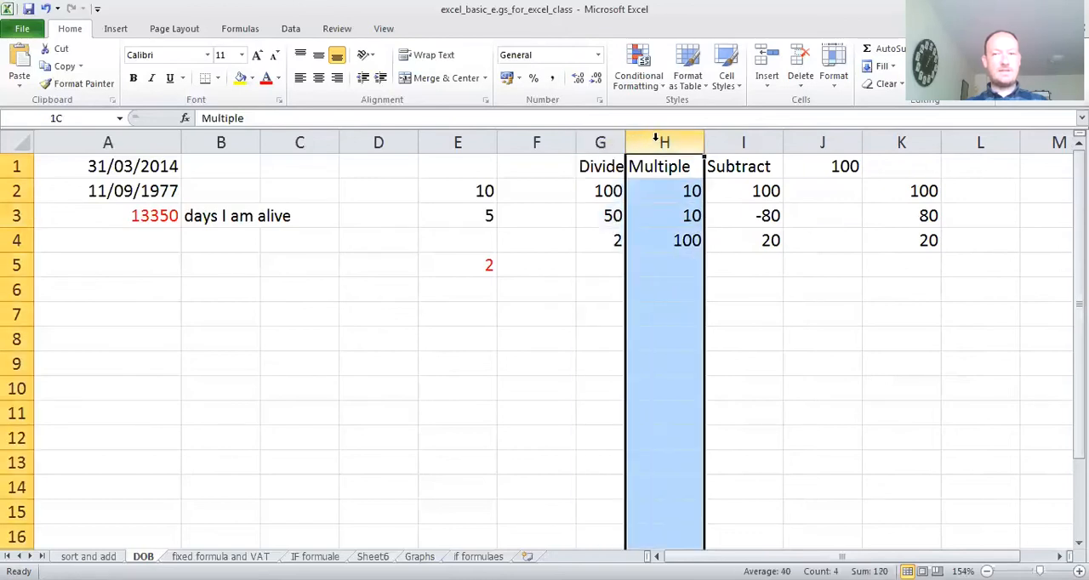
left_click(601, 141)
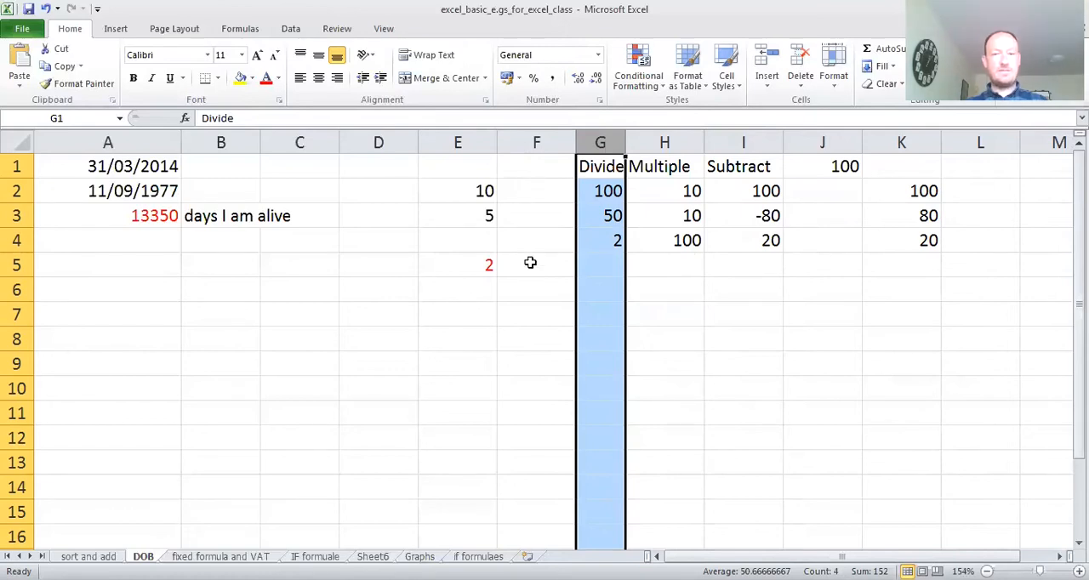
left_click(647, 212)
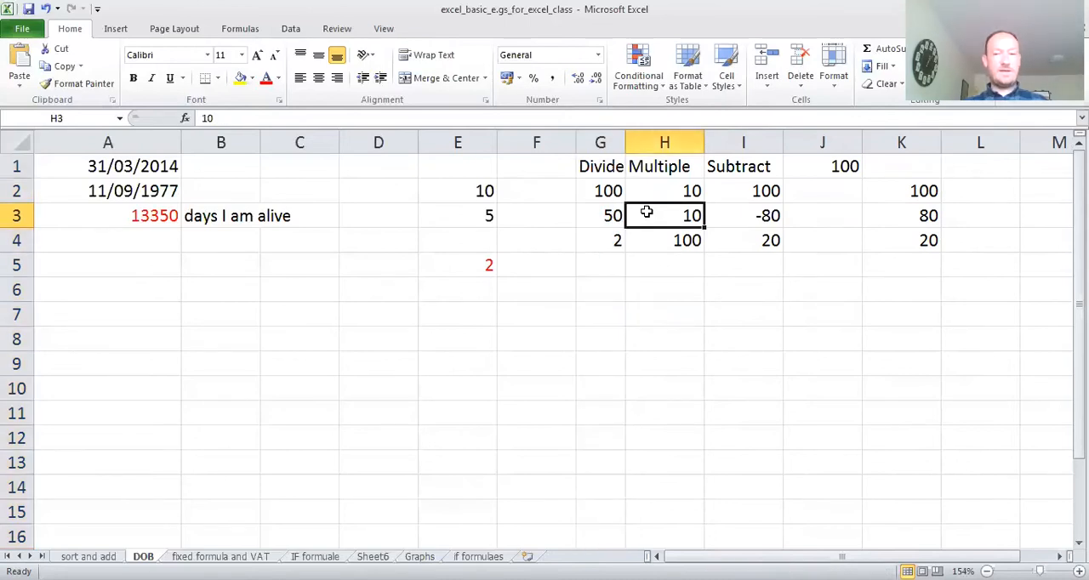
- Enter the heading Currency in cell K1 above the subtraction values
left_click(908, 170)
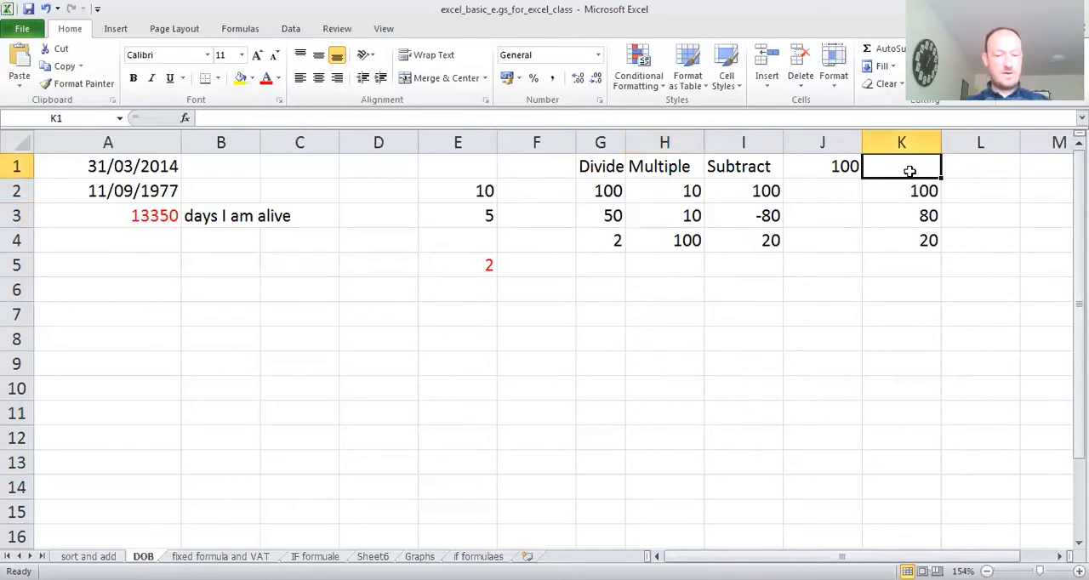
type("Currency")
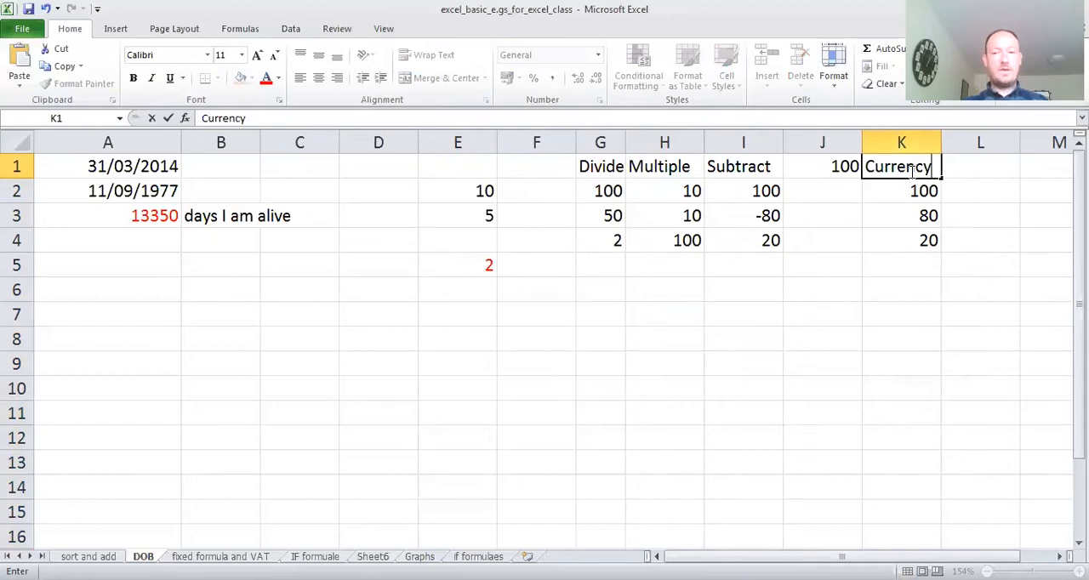
left_click(911, 219)
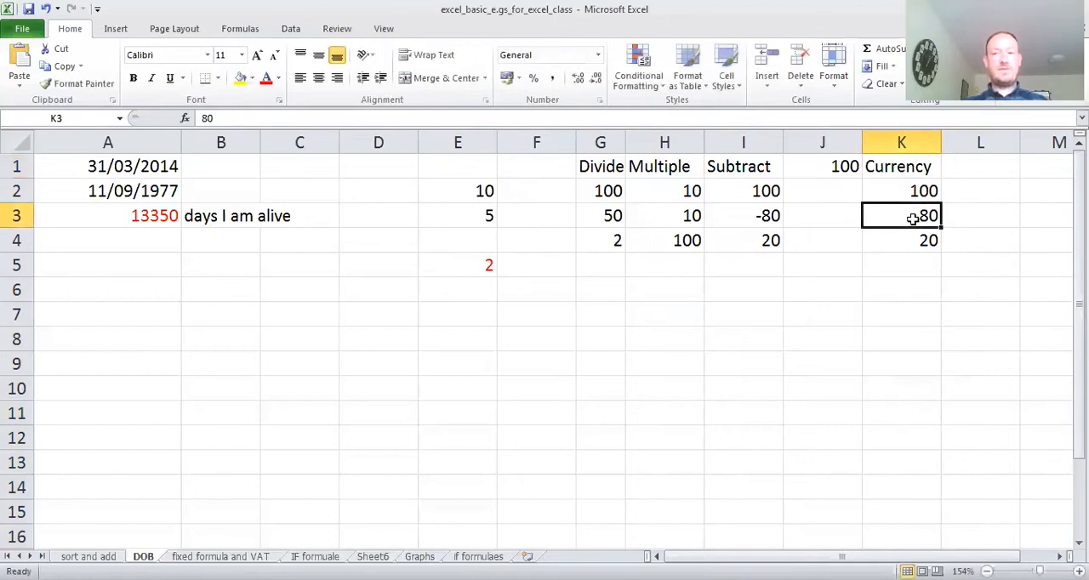
left_click(909, 191)
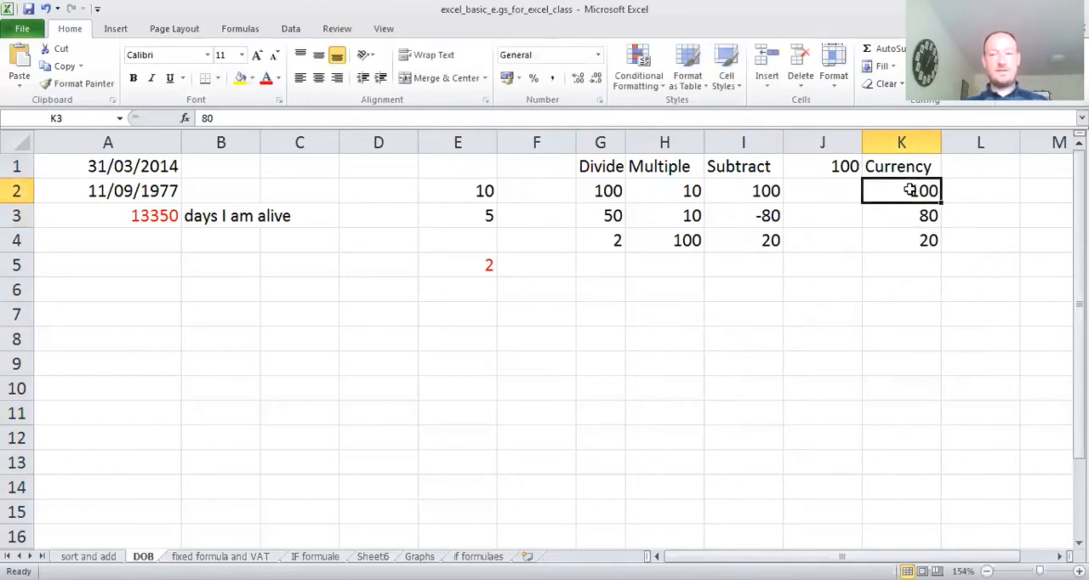
- Apply the Currency number format to the whole of column K
left_click(902, 140)
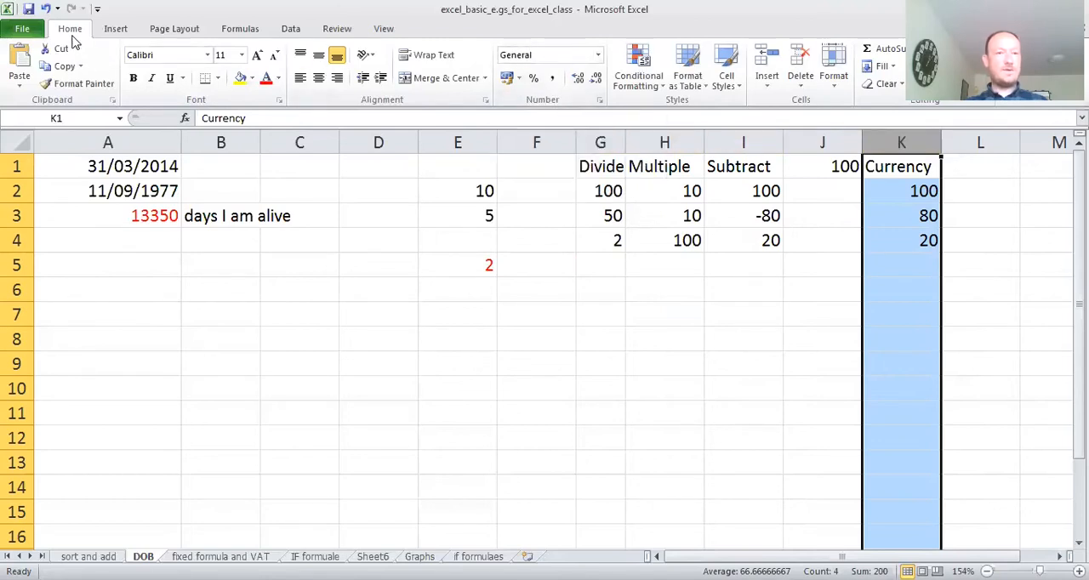
left_click(598, 56)
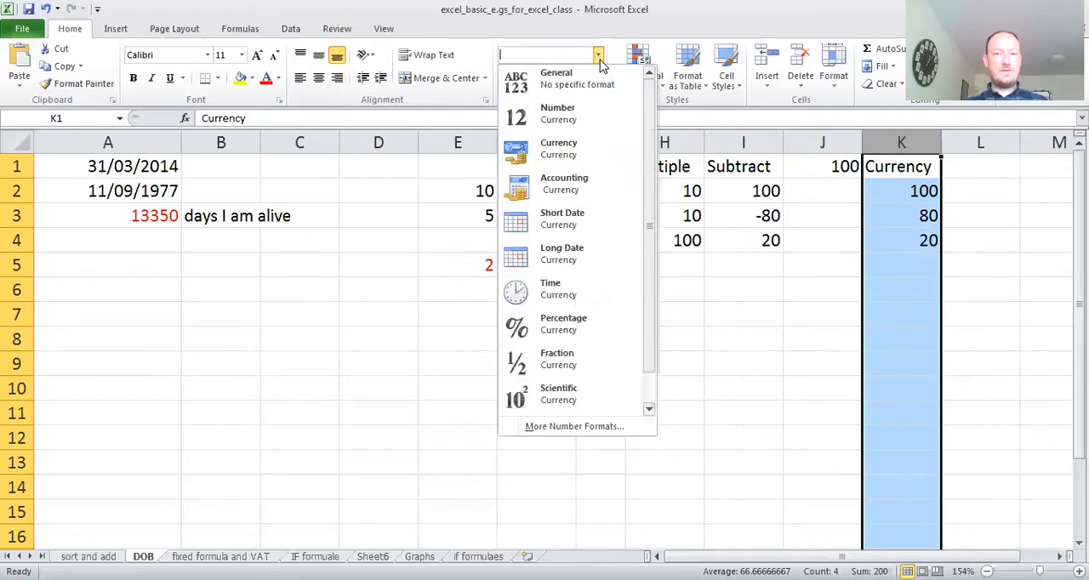
left_click(575, 153)
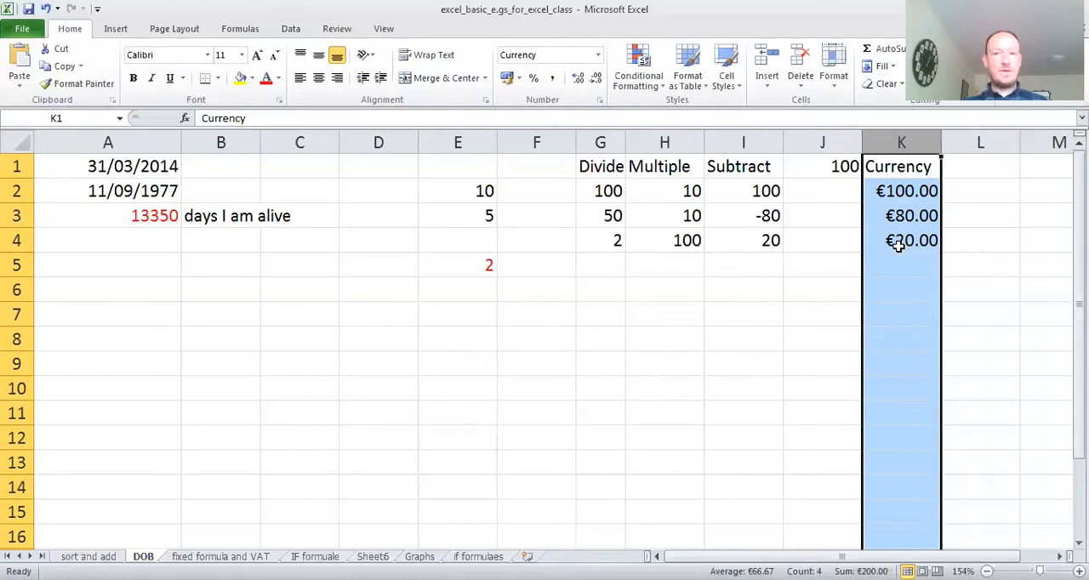
- Increase column K's currency values to three decimal places and reduce them to none
left_click(580, 82)
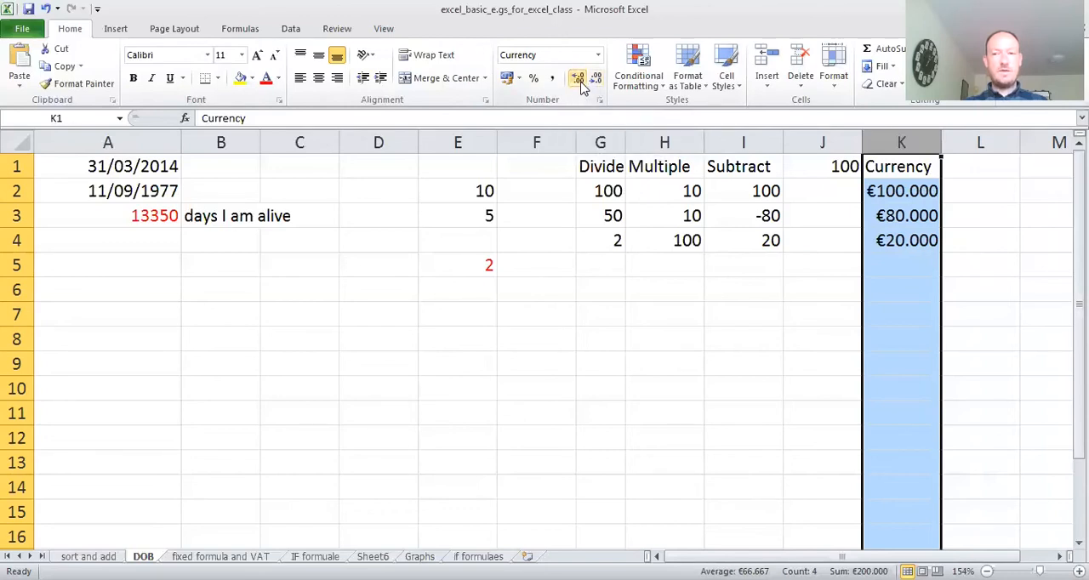
left_click(596, 79)
left_click(596, 79)
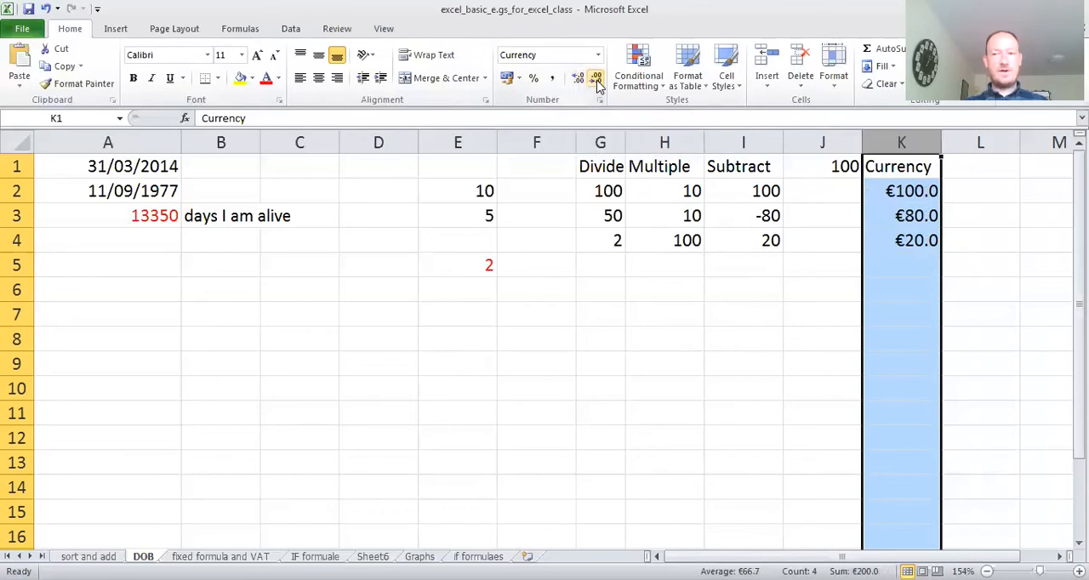
left_click(596, 79)
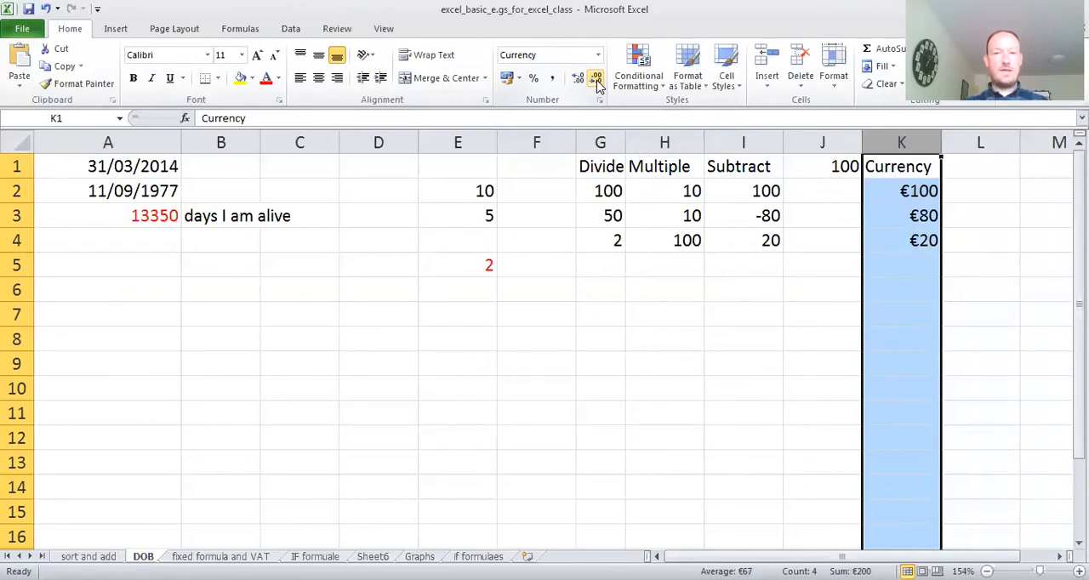
- Apply the £ English (U.K.) accounting format to column K and replace it with $ English (U.S.)
left_click(519, 79)
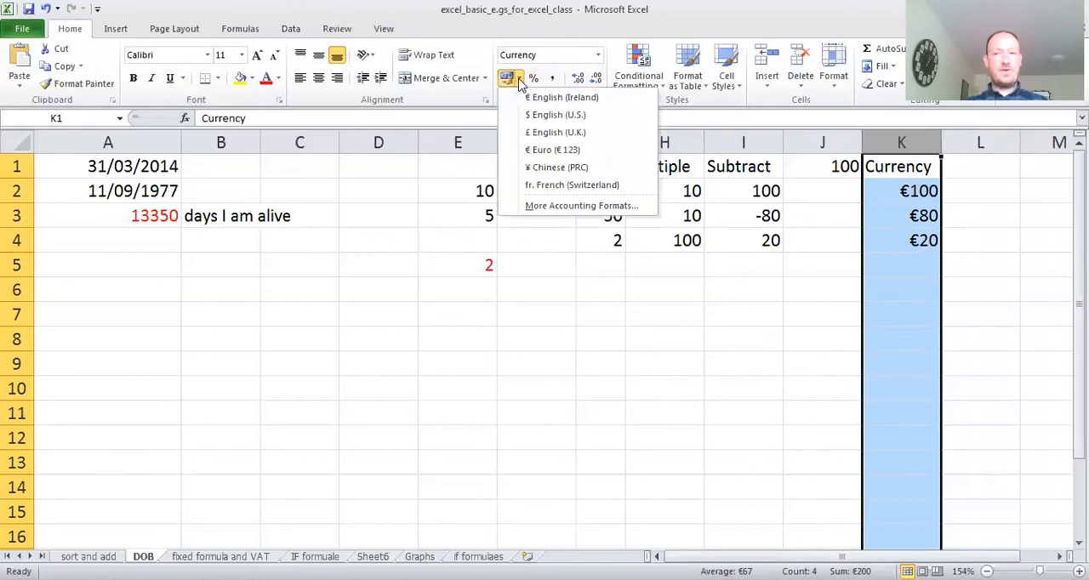
left_click(519, 79)
left_click(519, 79)
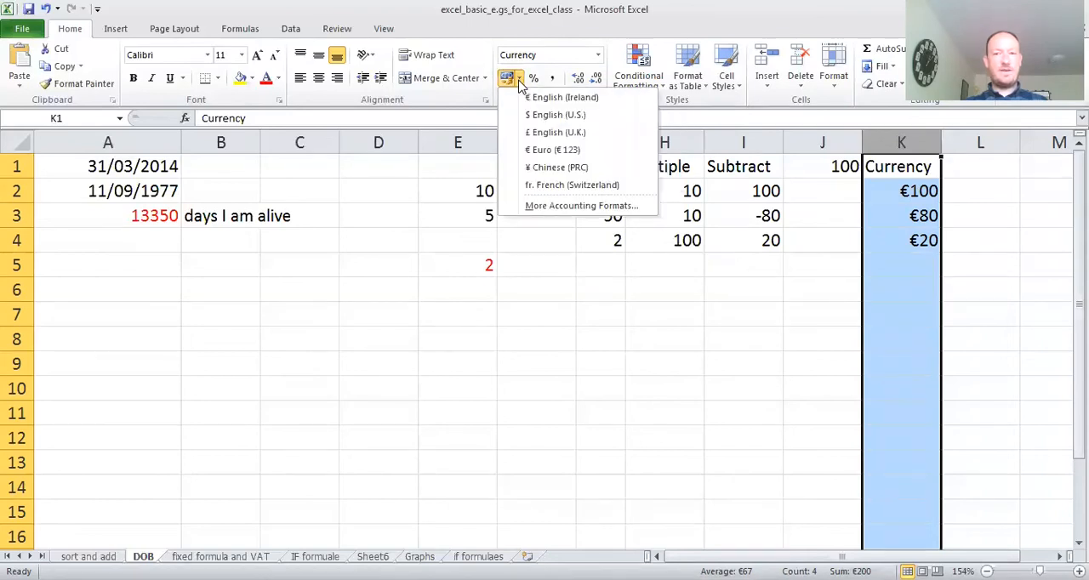
left_click(547, 139)
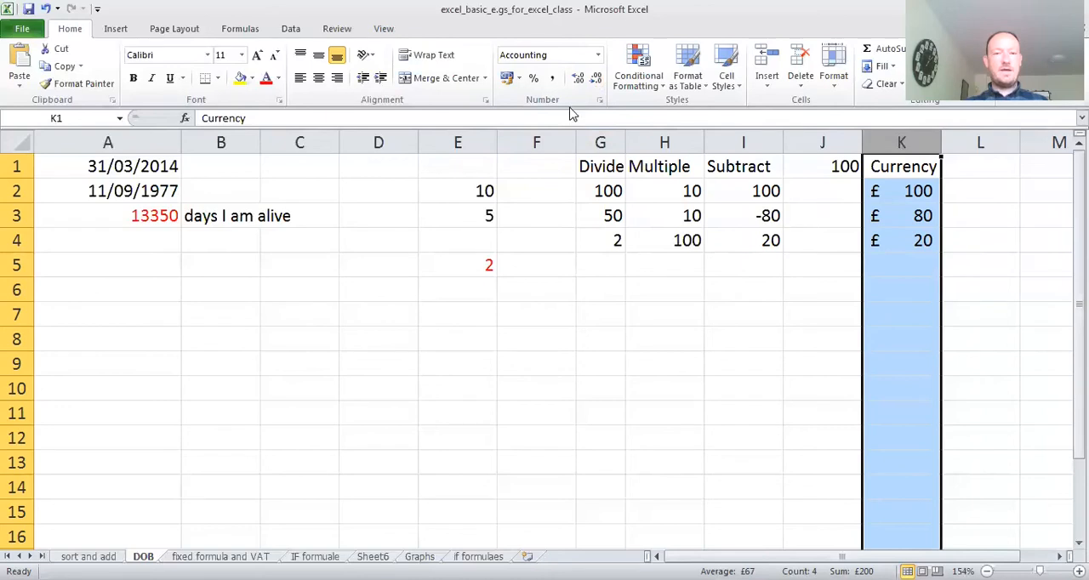
left_click(517, 78)
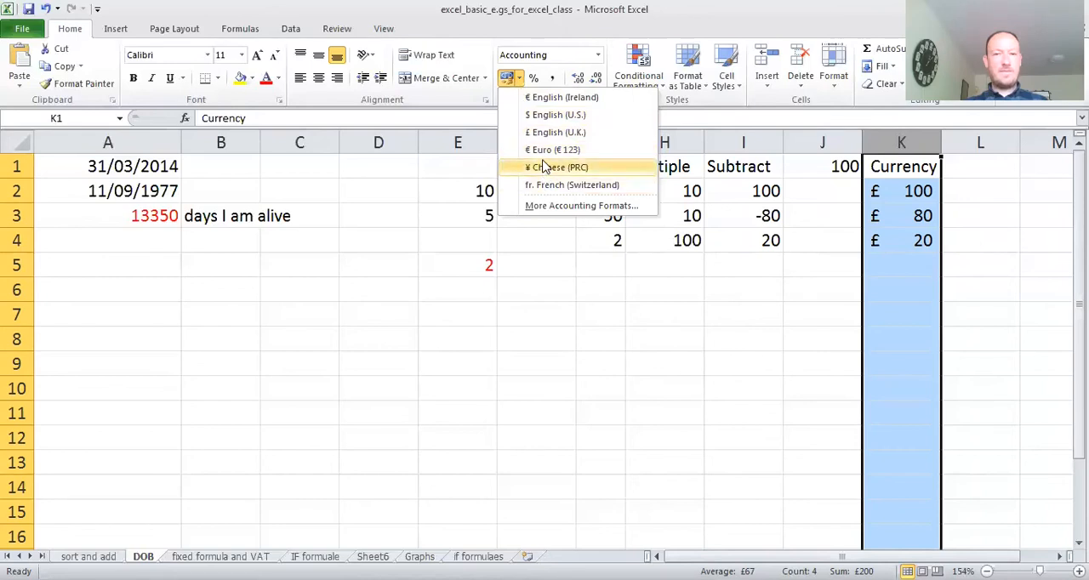
left_click(554, 114)
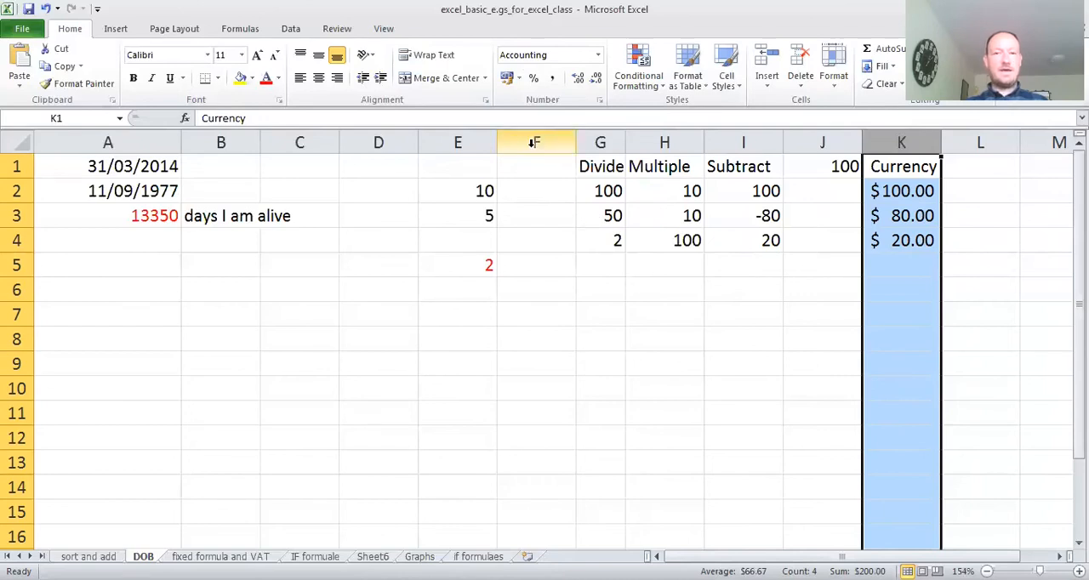
- Apply the ¥ Chinese (PRC) accounting format to column K and enter 40 in cell K6
left_click(519, 77)
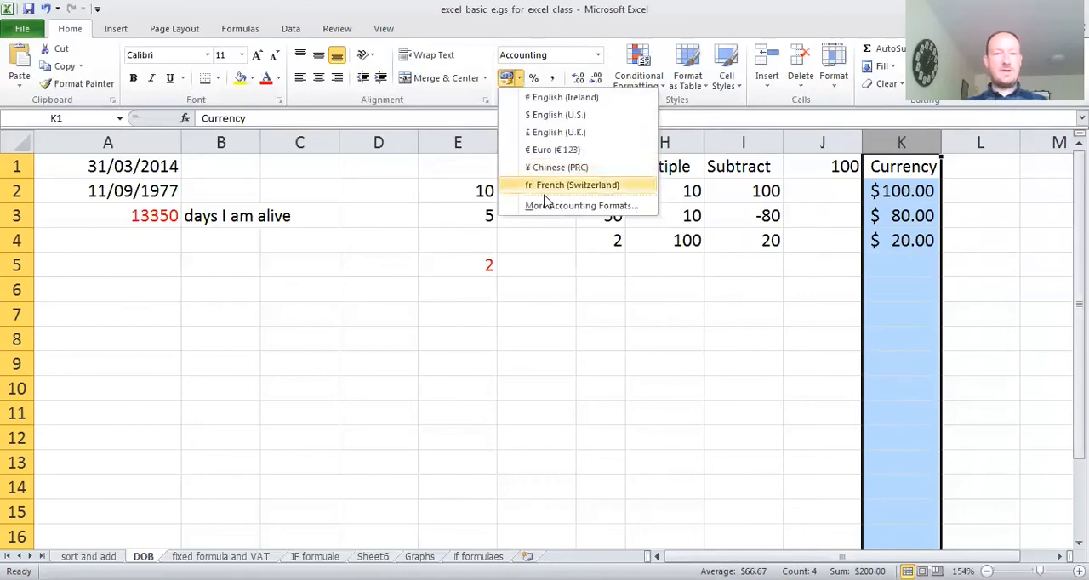
left_click(551, 170)
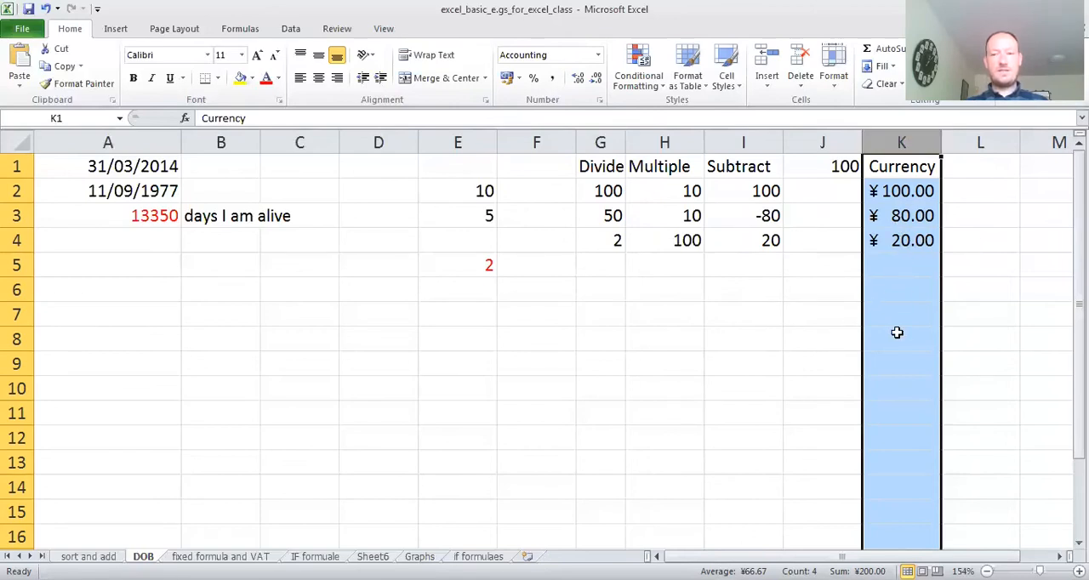
left_click(895, 291)
type("40")
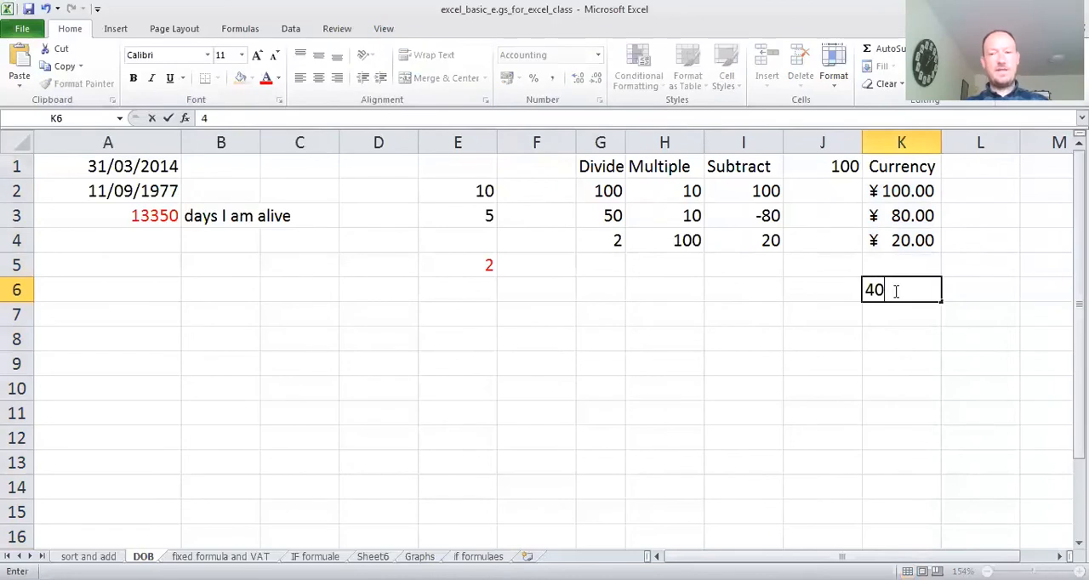
left_click(929, 341)
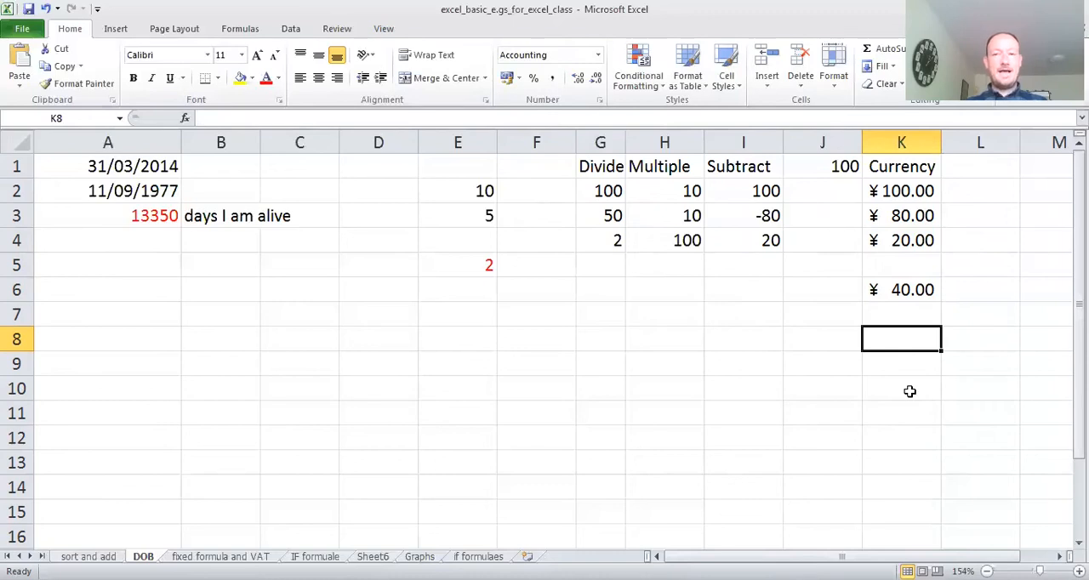
left_click(518, 78)
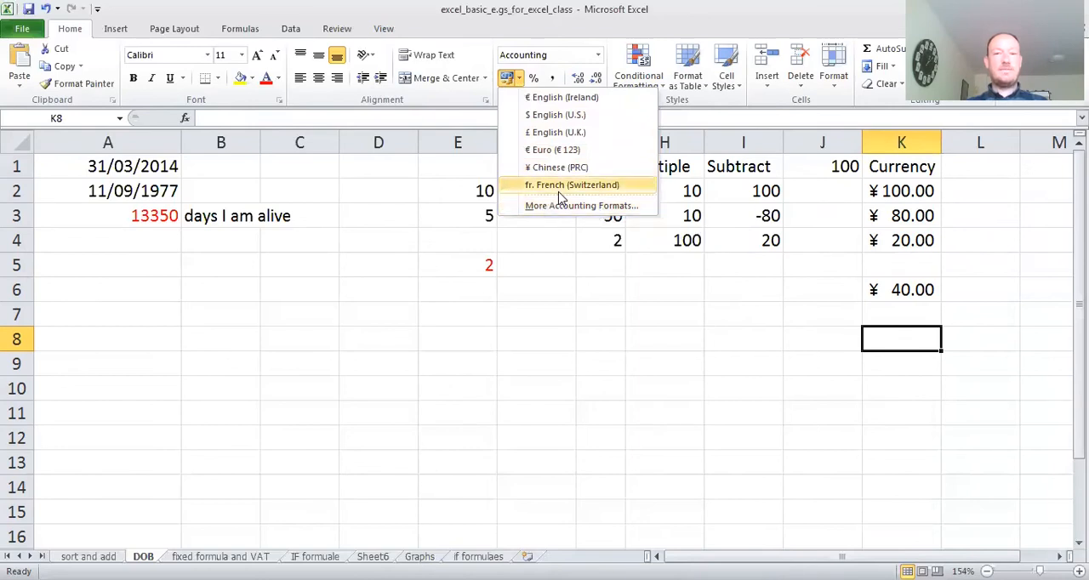
left_click(827, 384)
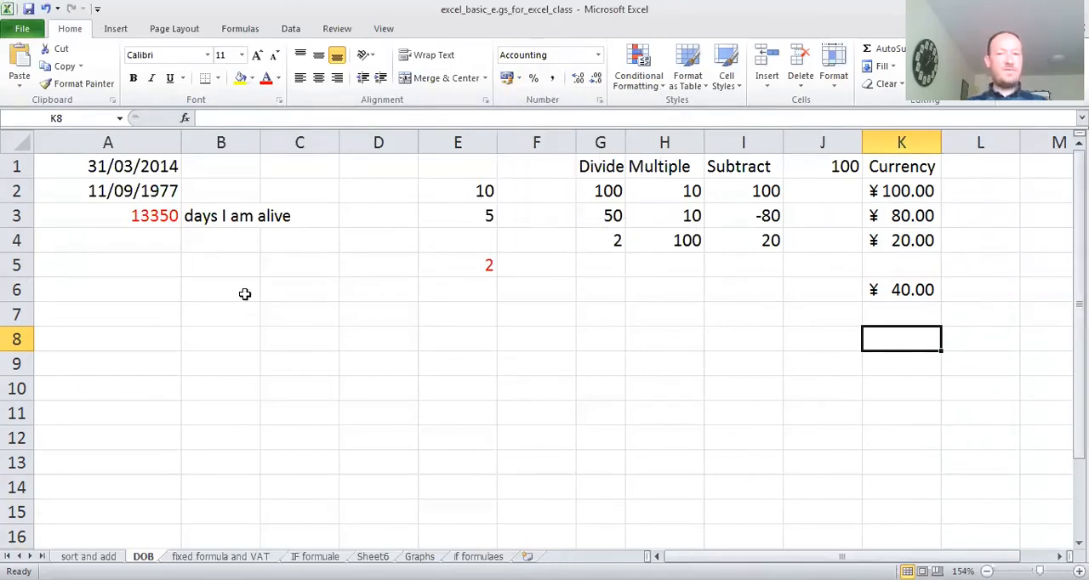
- Inspect the two dates in cells A1 and A2 and the days-alive formula in cell A3
left_click(124, 168)
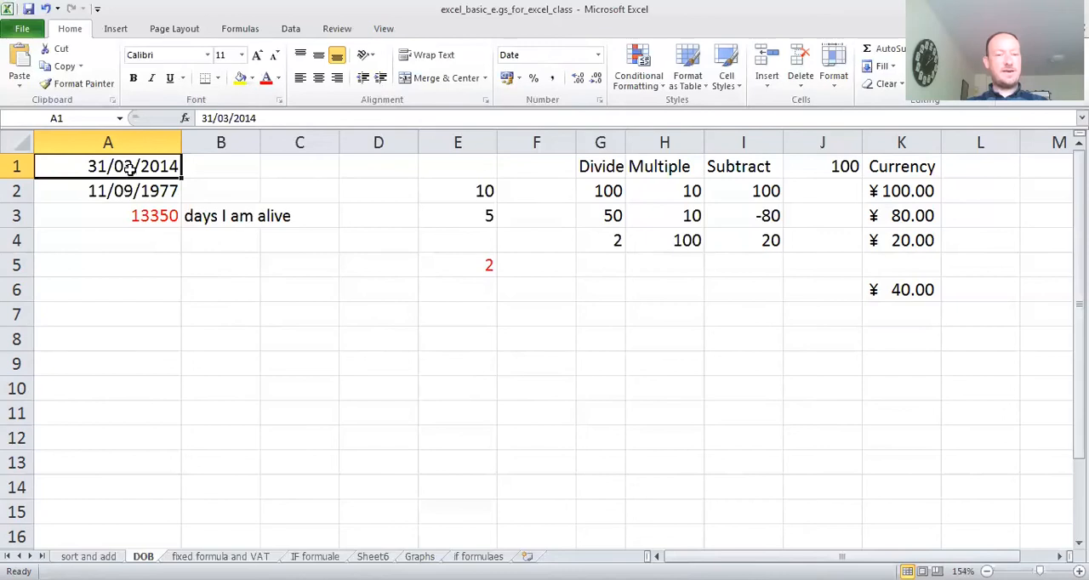
left_click(125, 192)
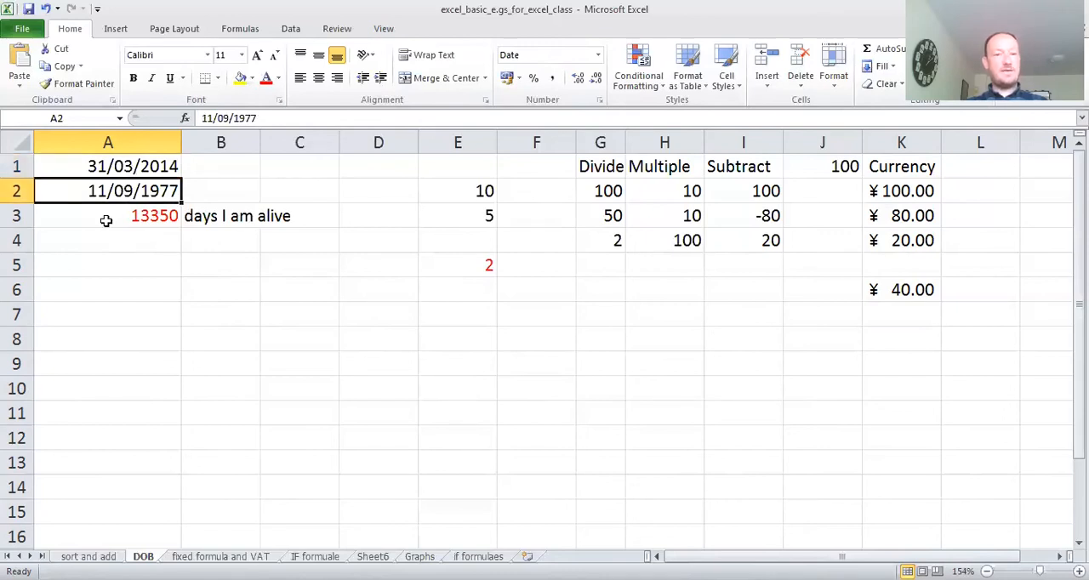
left_click(124, 219)
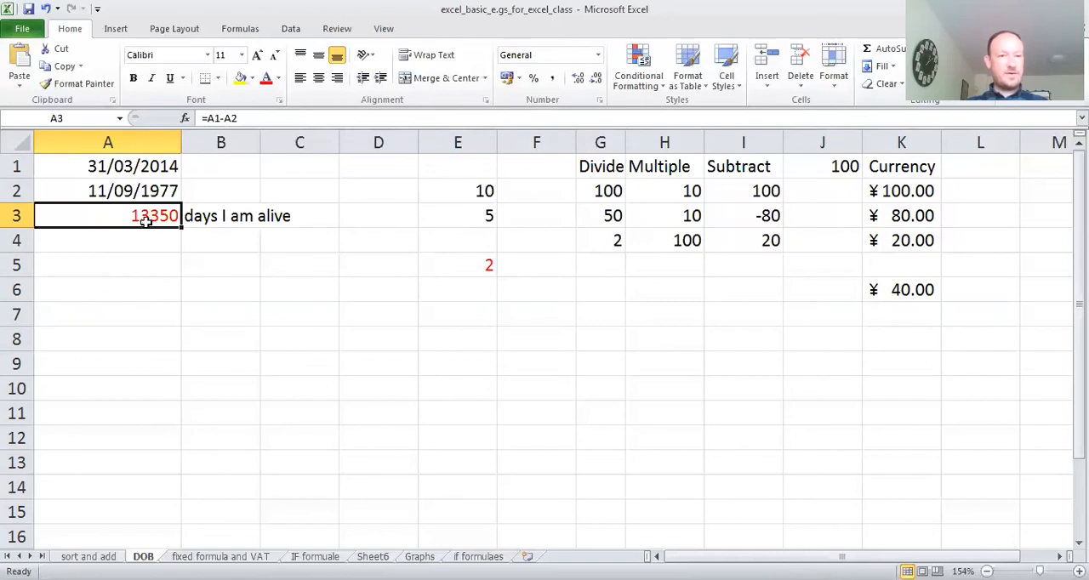
- Change the date in cell A1 to 27/04/2020 and commit it so the days-alive formula recalculates
left_click(101, 166)
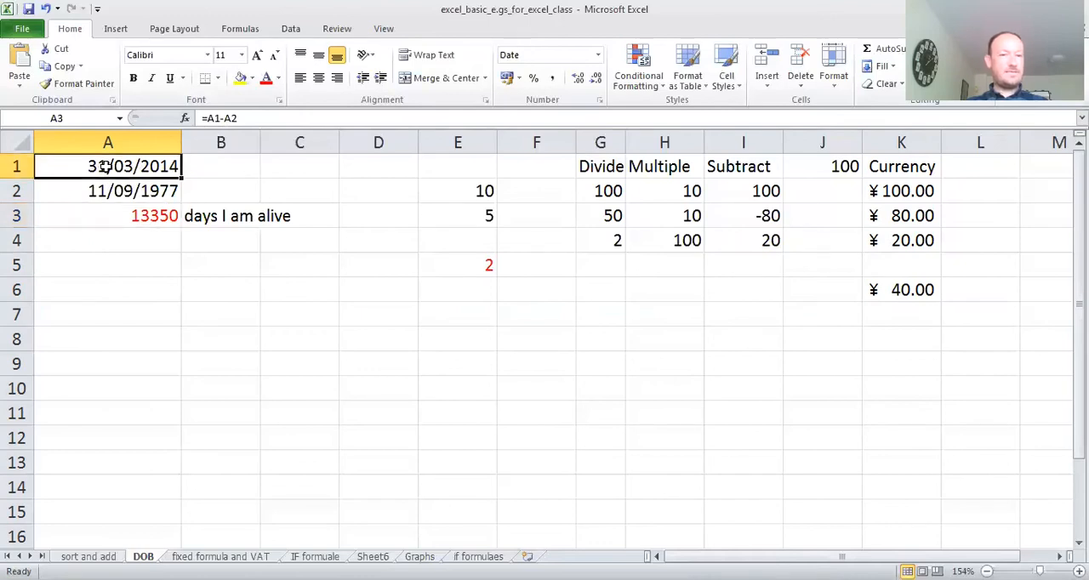
double_click(108, 166)
key("BackSpace")
key("BackSpace")
type("27")
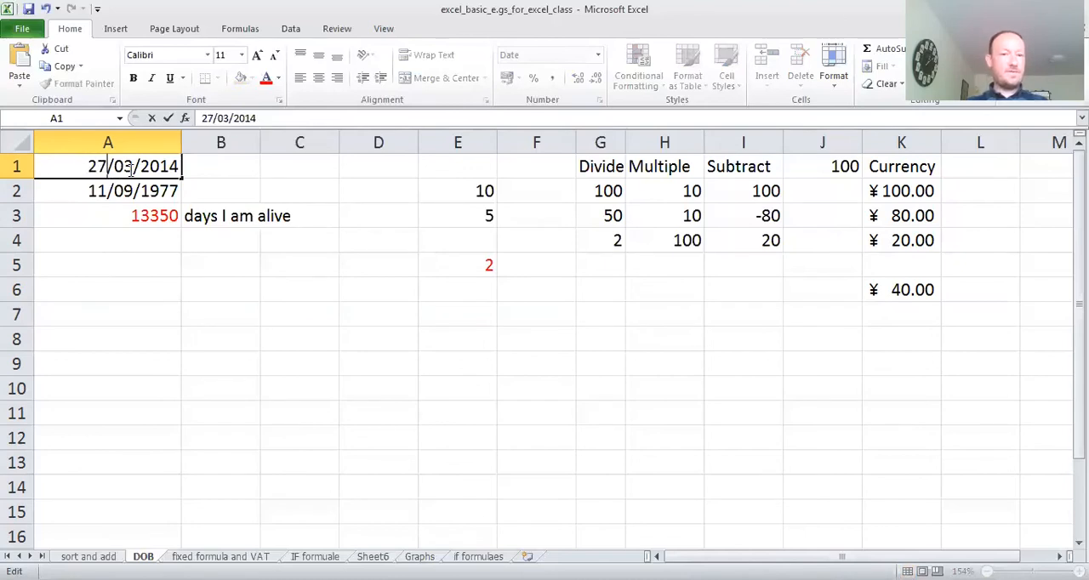
left_click(133, 169)
key("BackSpace")
type("4")
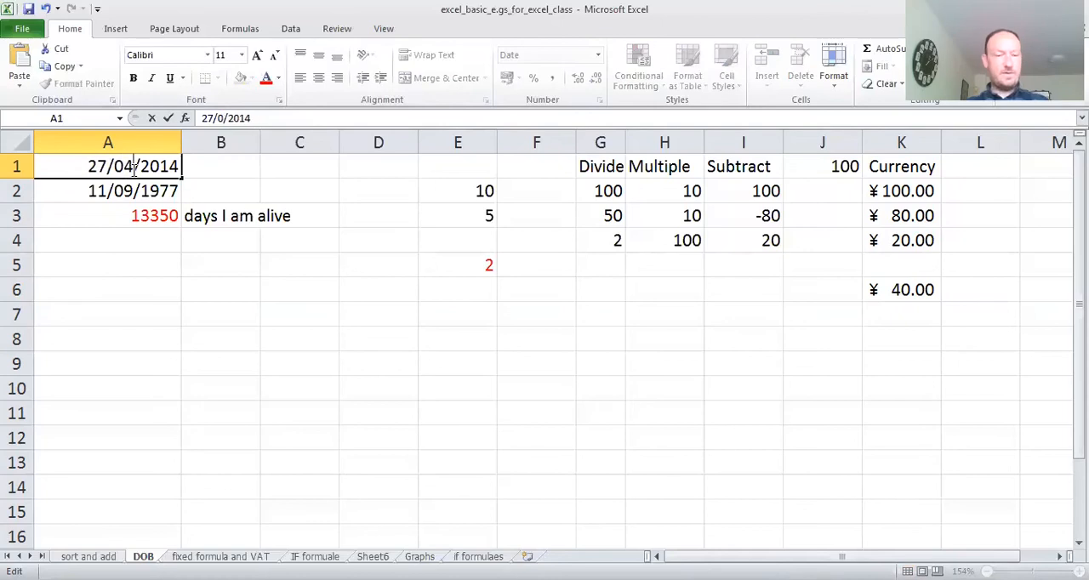
left_click(176, 167)
key("BackSpace")
key("BackSpace")
type("20")
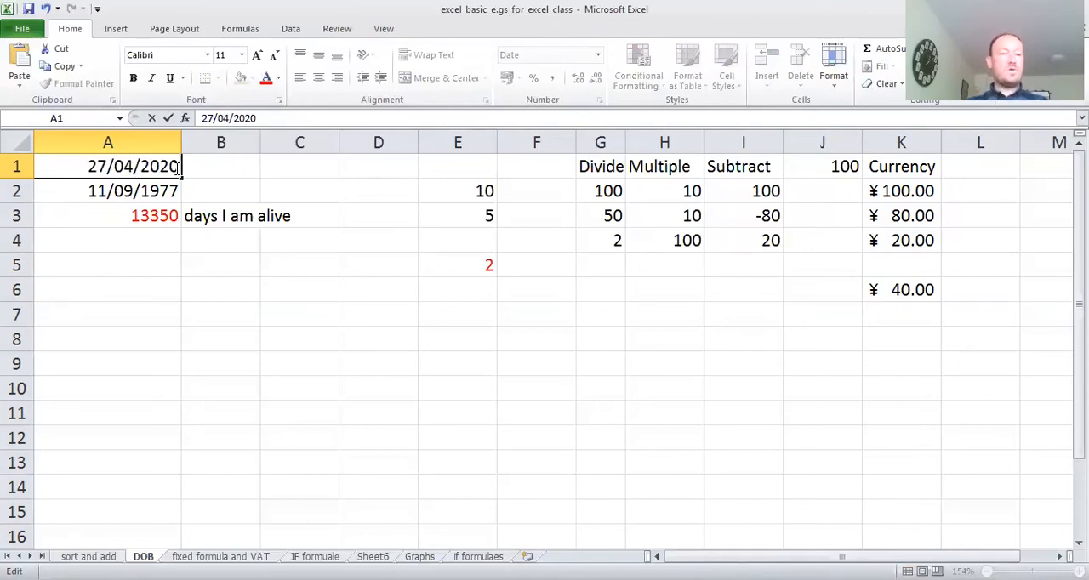
left_click(138, 273)
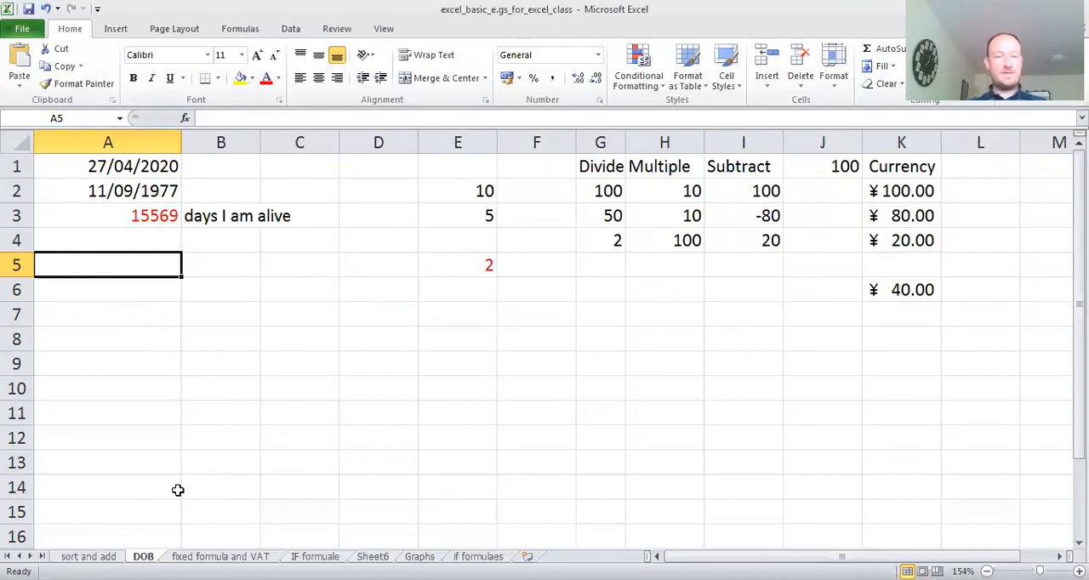
- Open the fixed formula and VAT sheet and select the VAT rate in cell H10
left_click(96, 553)
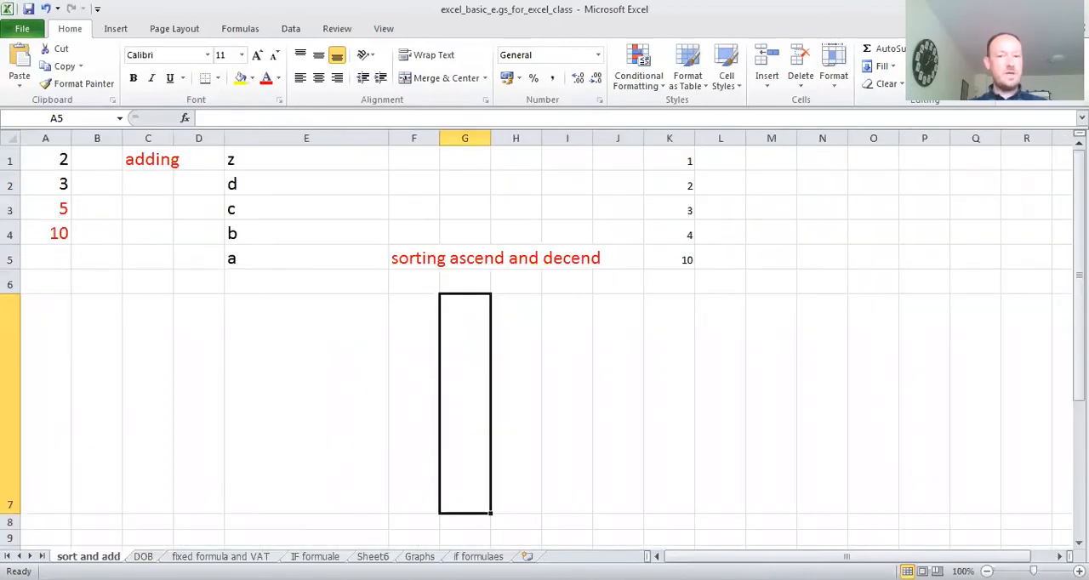
left_click(217, 555)
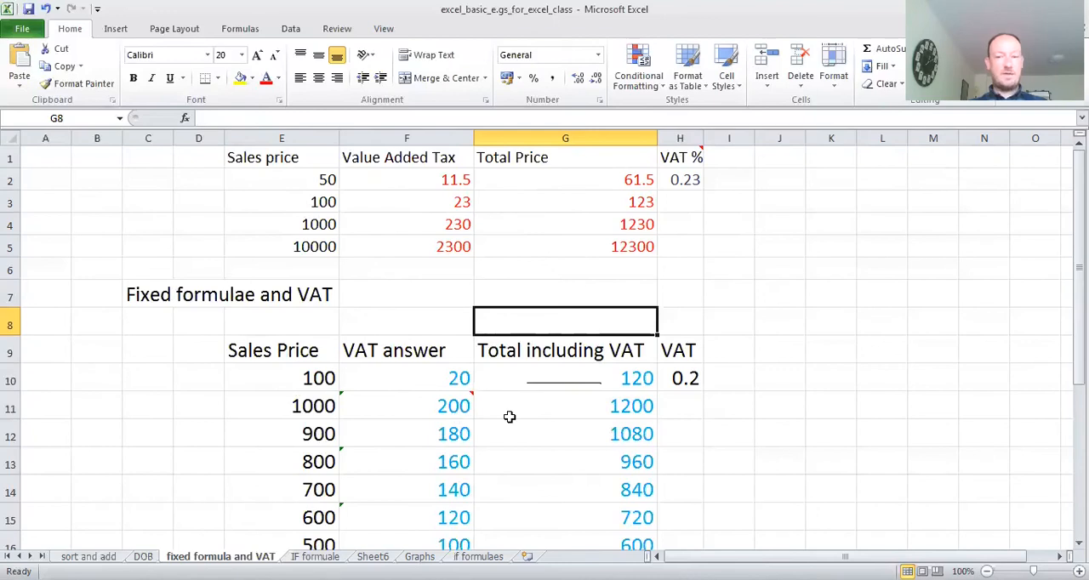
left_click(685, 376)
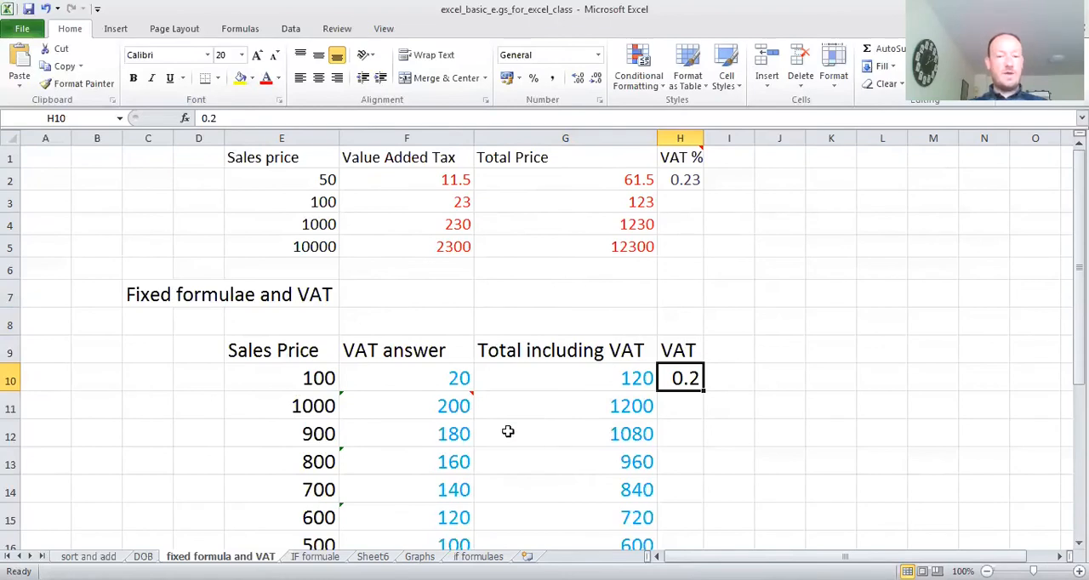
- Open the IF formuale sheet and inspect the IF formula in cell D2 for the Ireland answer
key("ctrl+Page_Down")
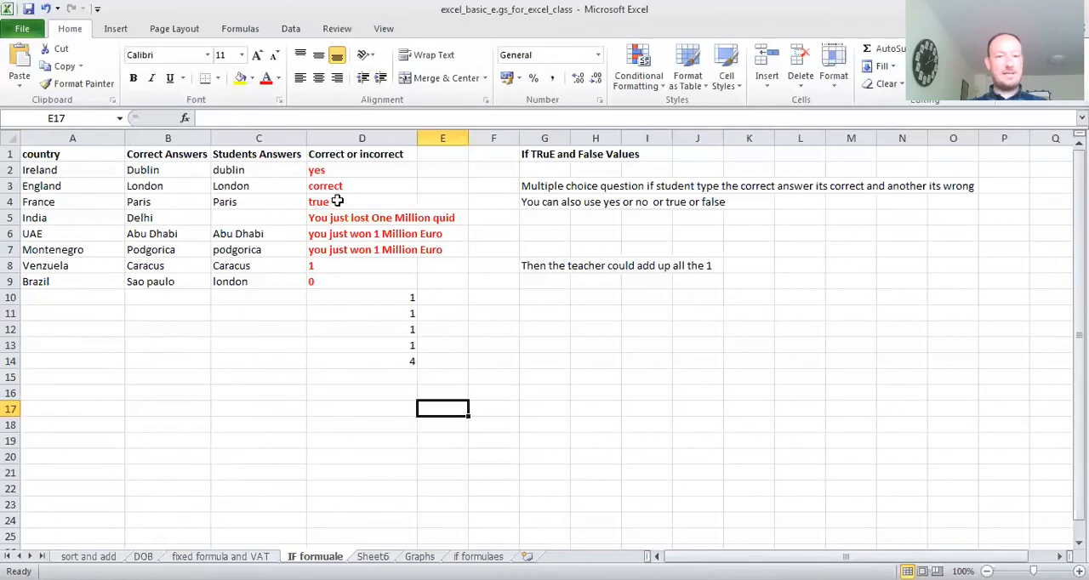
left_click(338, 173)
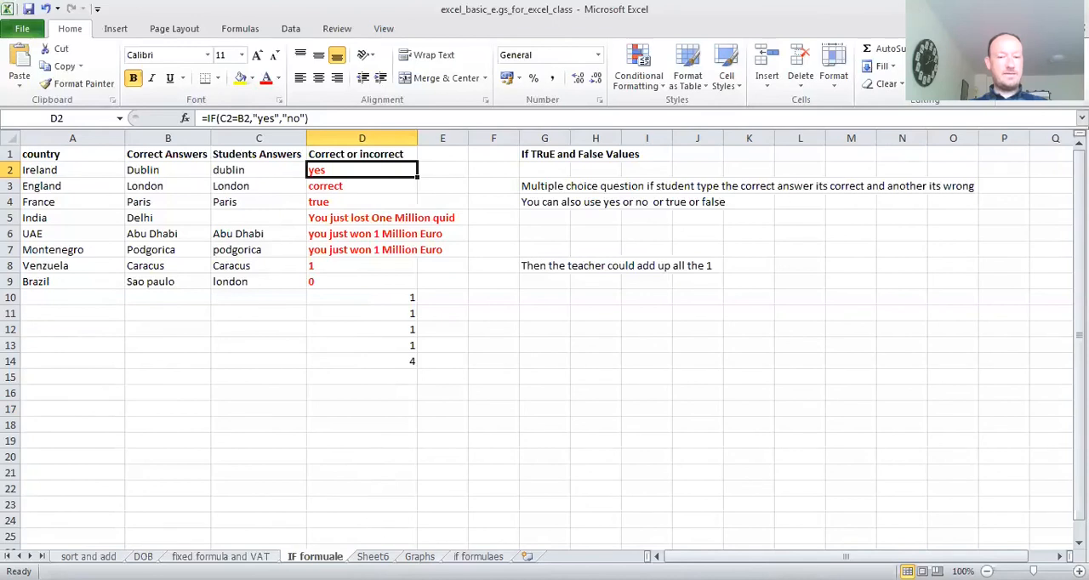
- Open the Graphs sheet and change the Percentage in air chart to a pie chart
left_click(419, 556)
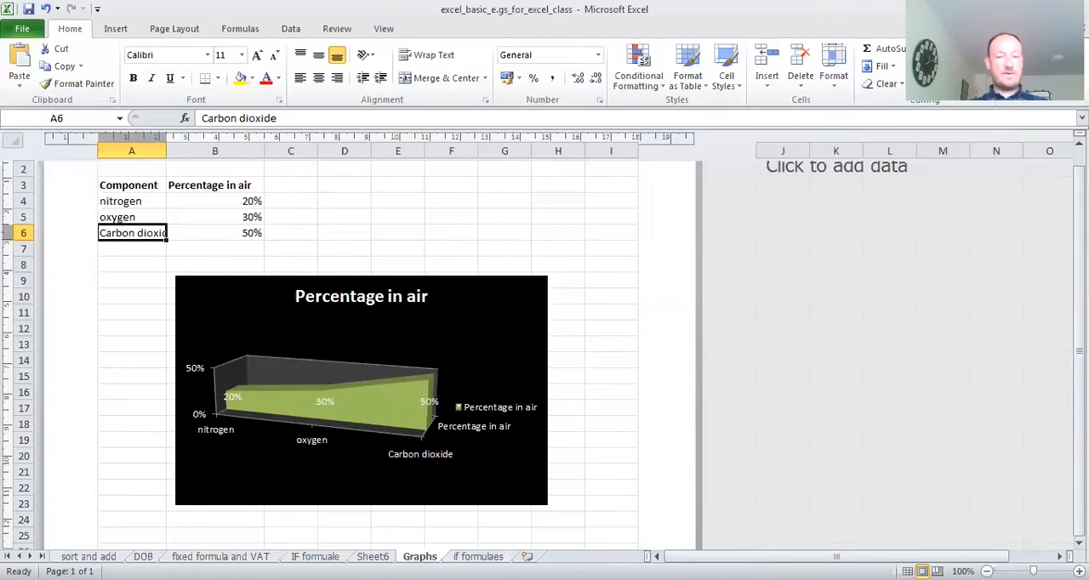
left_click(472, 555)
left_click(419, 557)
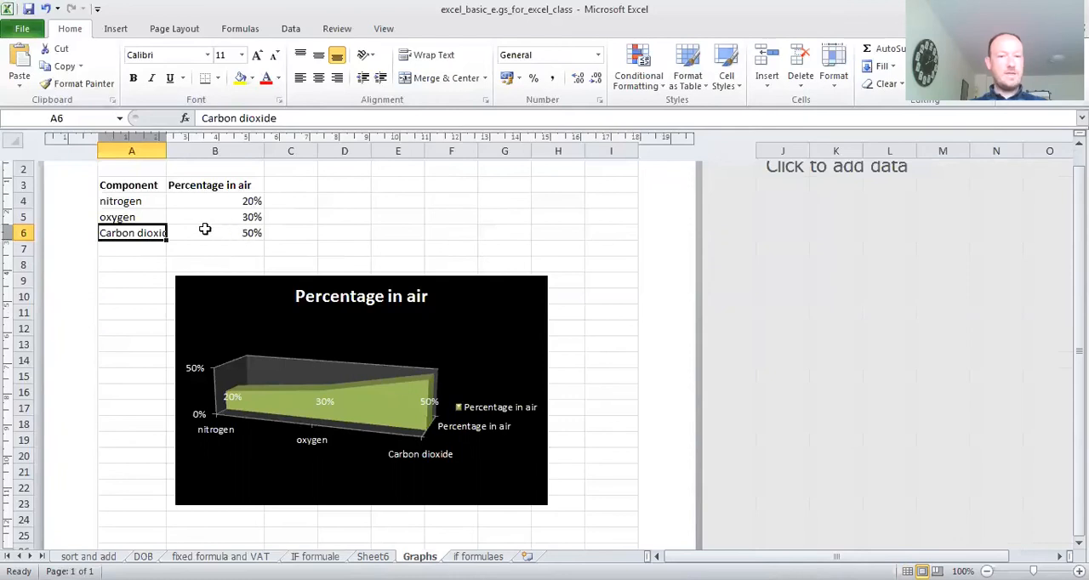
left_click(318, 328)
right_click(318, 328)
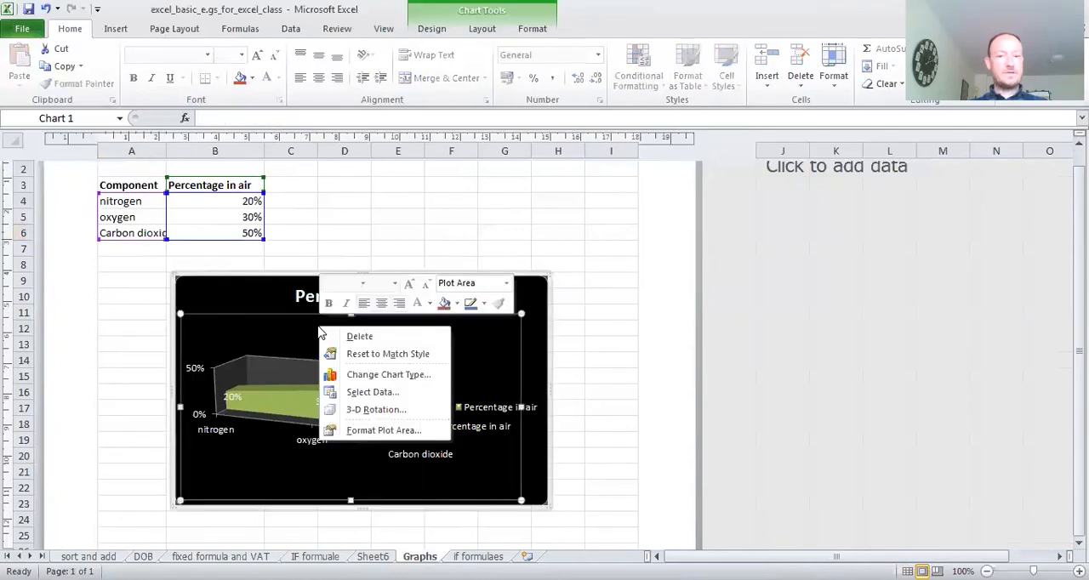
left_click(394, 378)
left_click(448, 185)
left_click(663, 425)
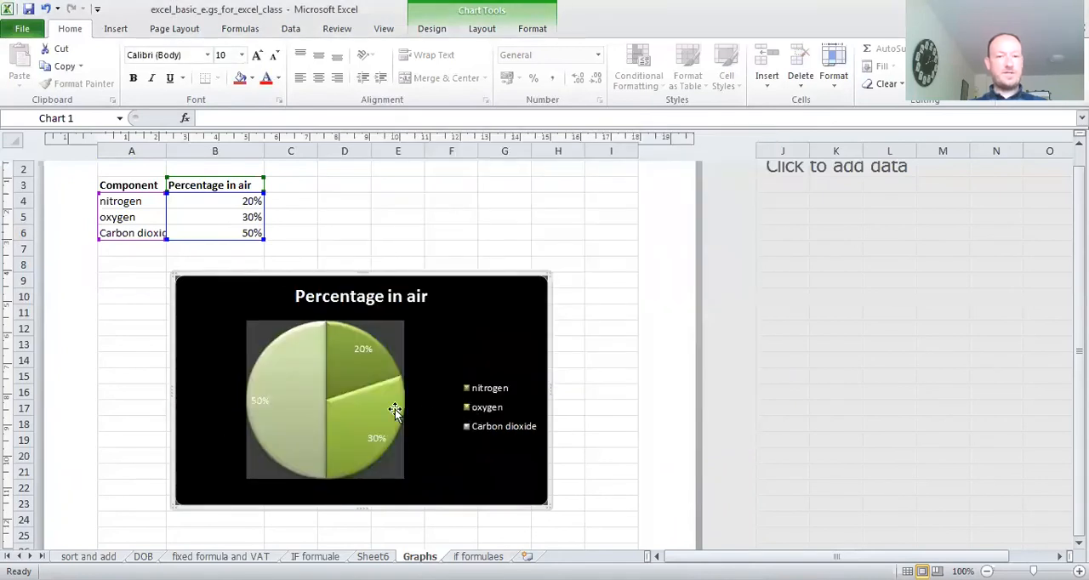
right_click(395, 409)
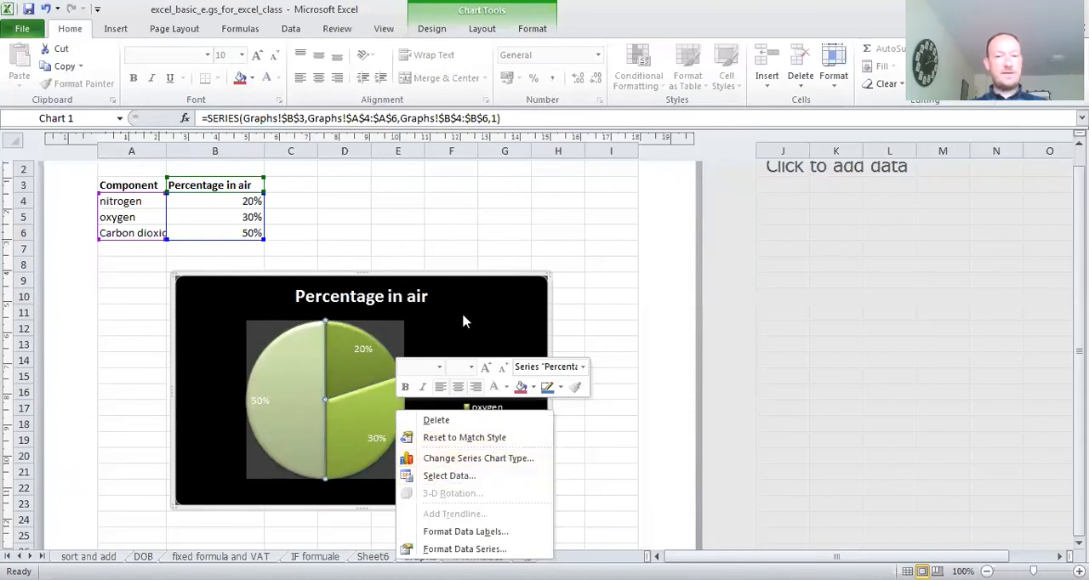
key("Escape")
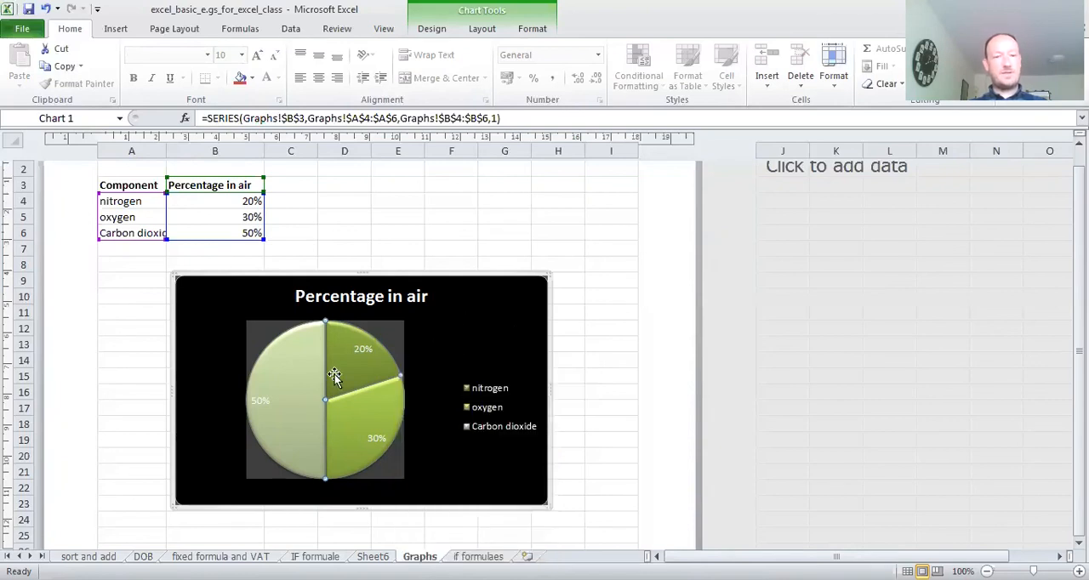
- Set the nitrogen percentage in cell B4 to 30% so the pie chart updates
left_click(230, 201)
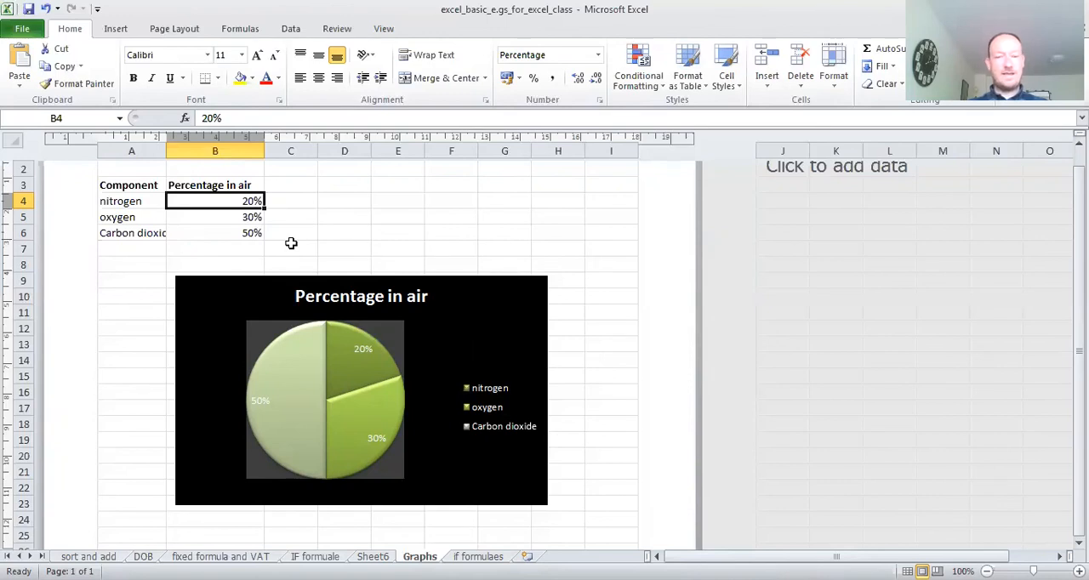
key("BackSpace")
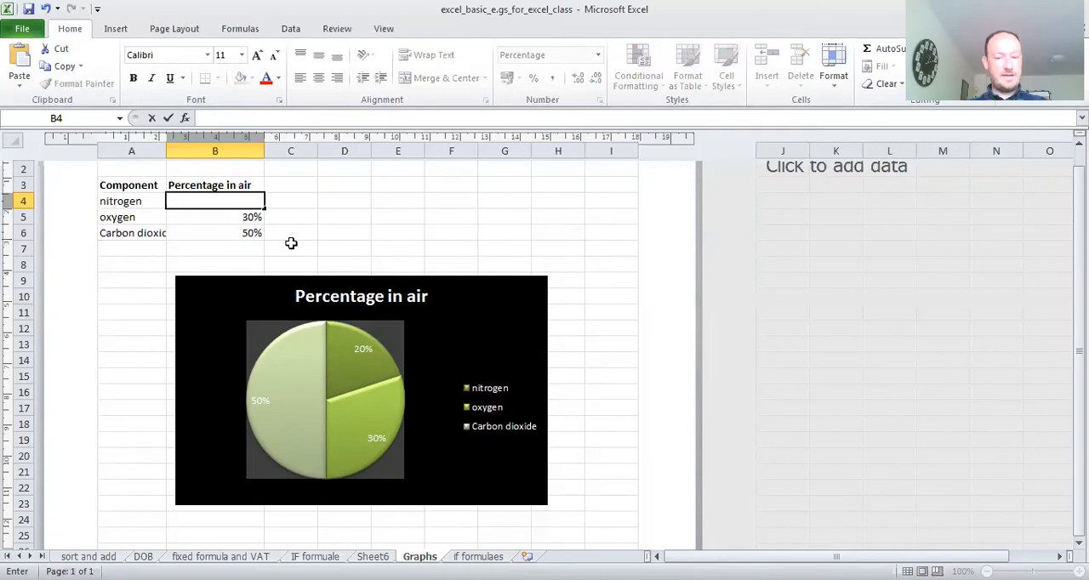
type("30")
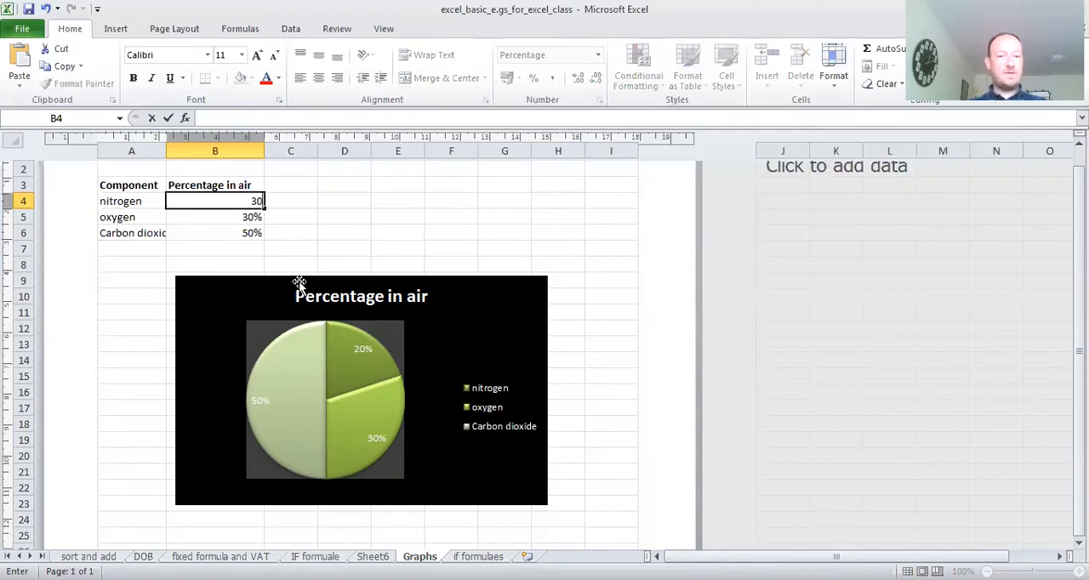
left_click(378, 212)
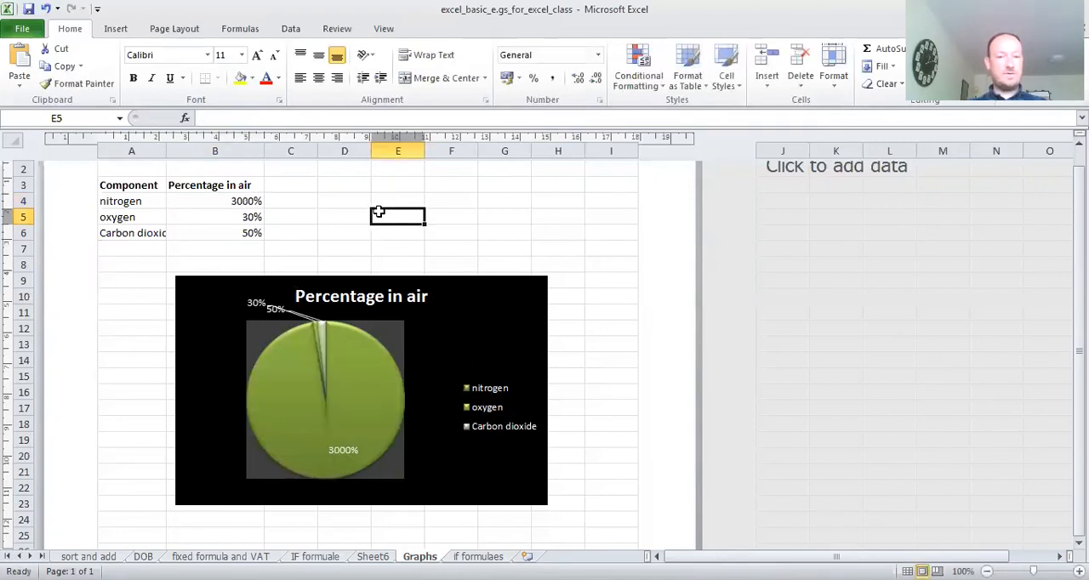
left_click(243, 215)
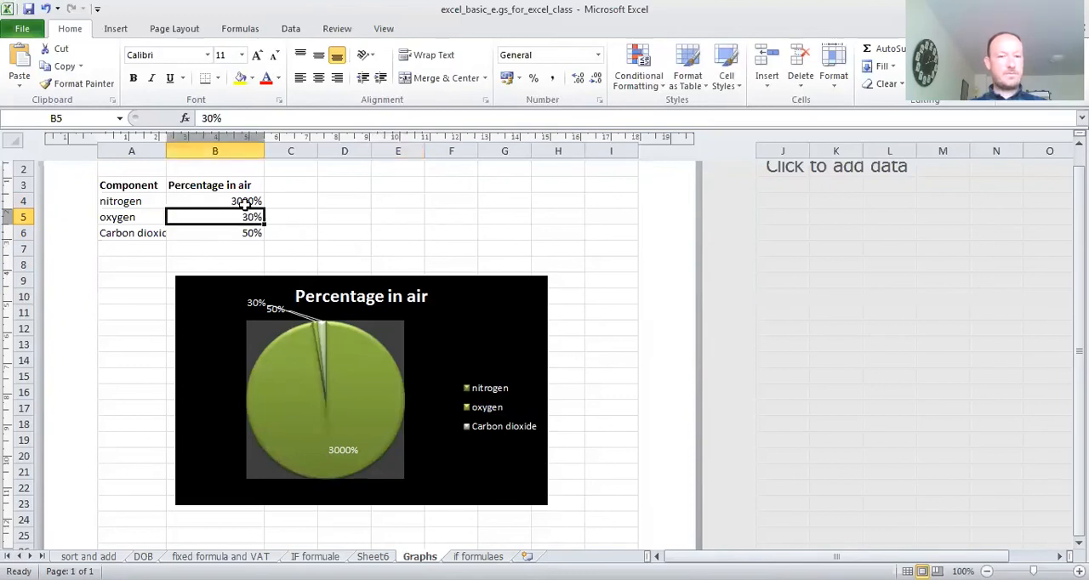
double_click(254, 201)
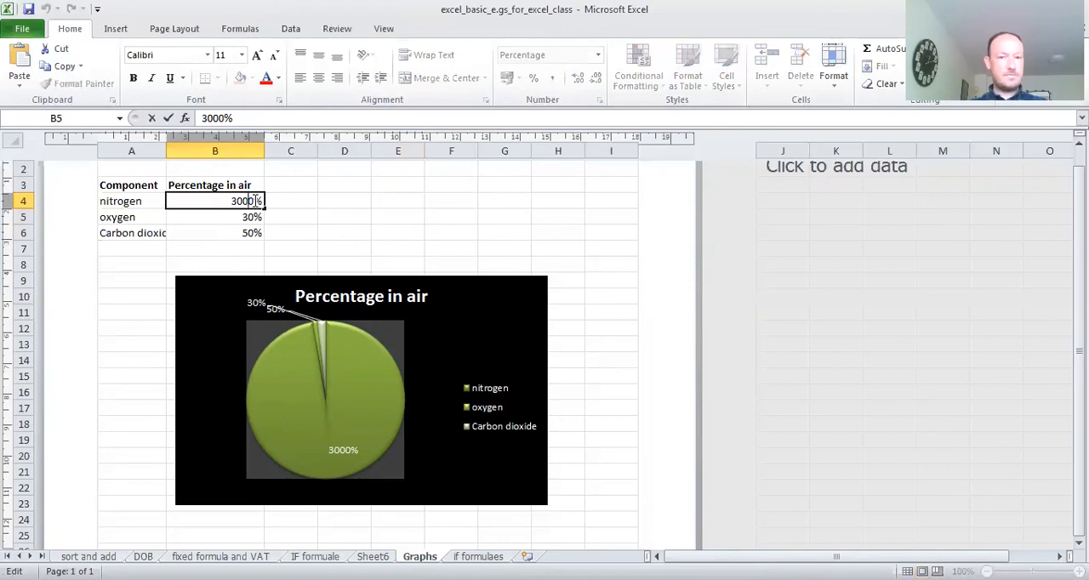
key("BackSpace")
key("BackSpace")
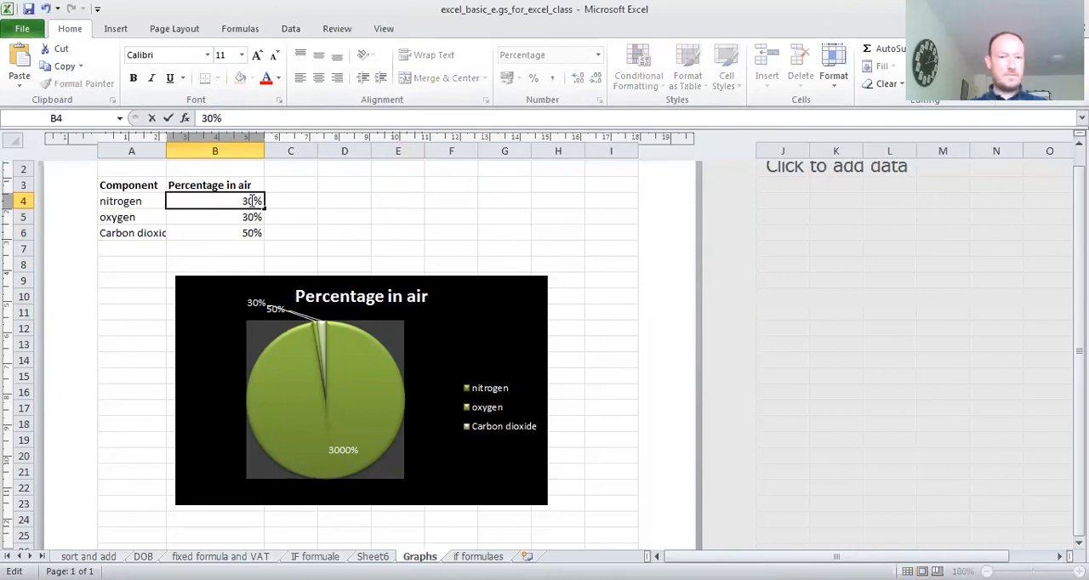
key("Return")
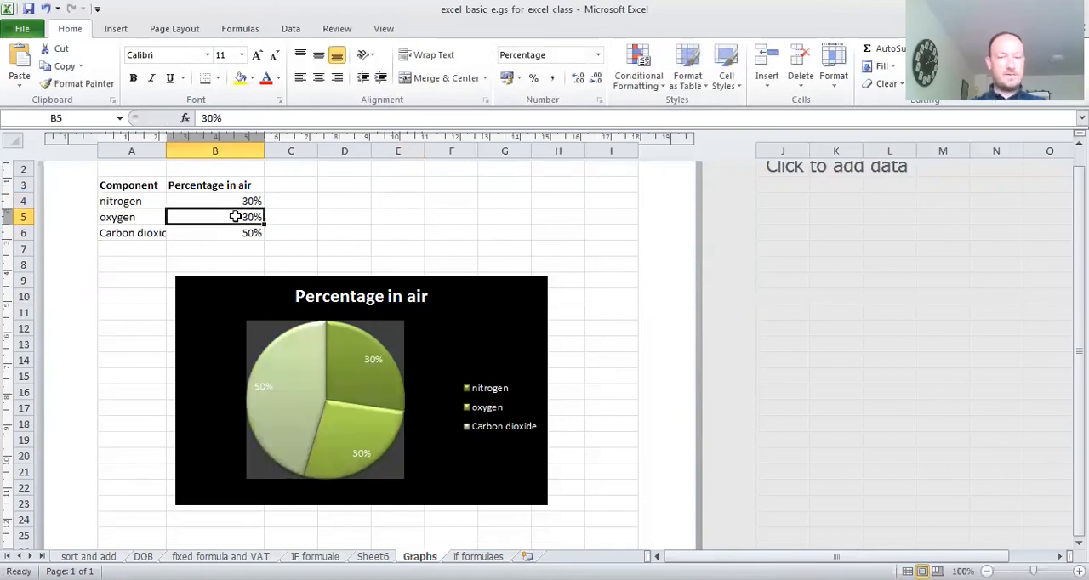
- Set the oxygen percentage in cell B5 to 20% and check the updated pie slices
double_click(244, 217)
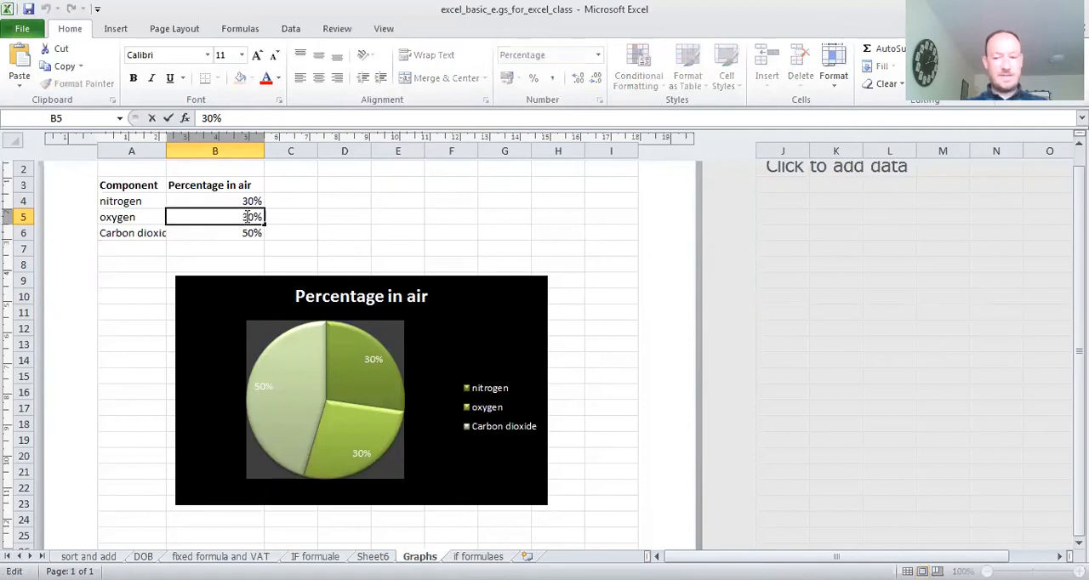
key("BackSpace")
type("20")
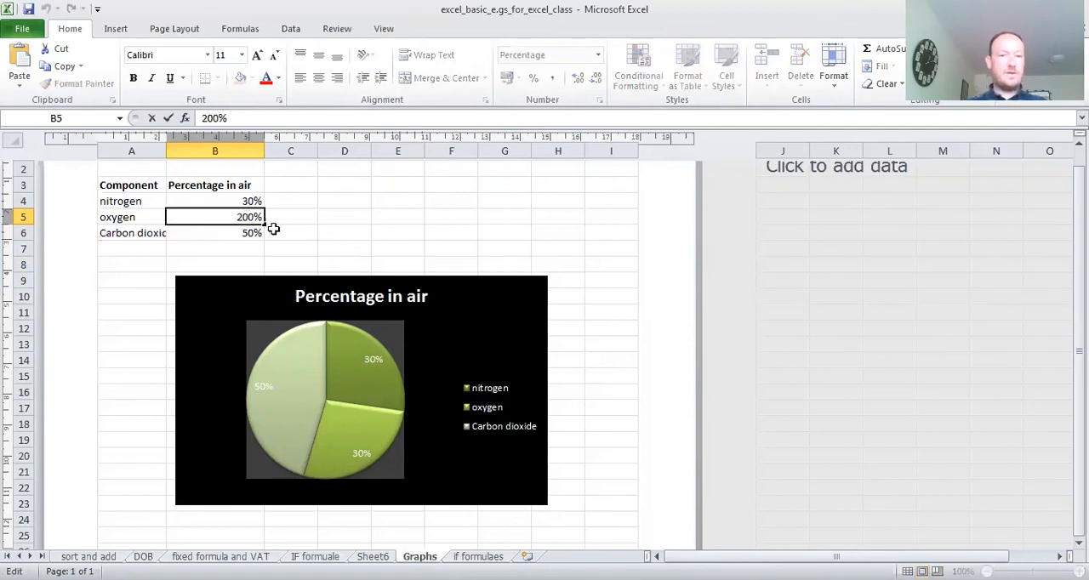
key("Delete")
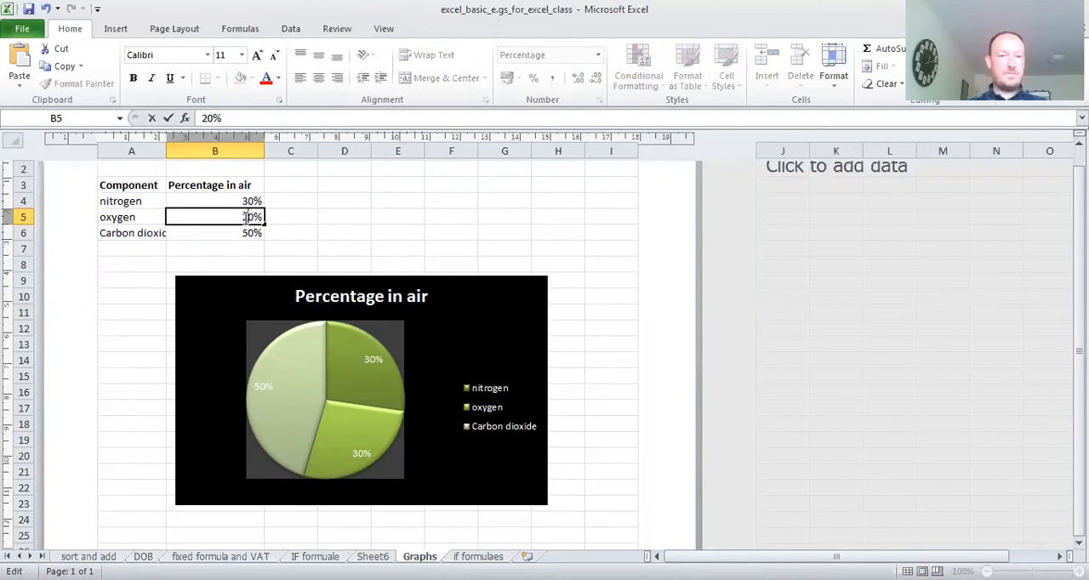
left_click(303, 223)
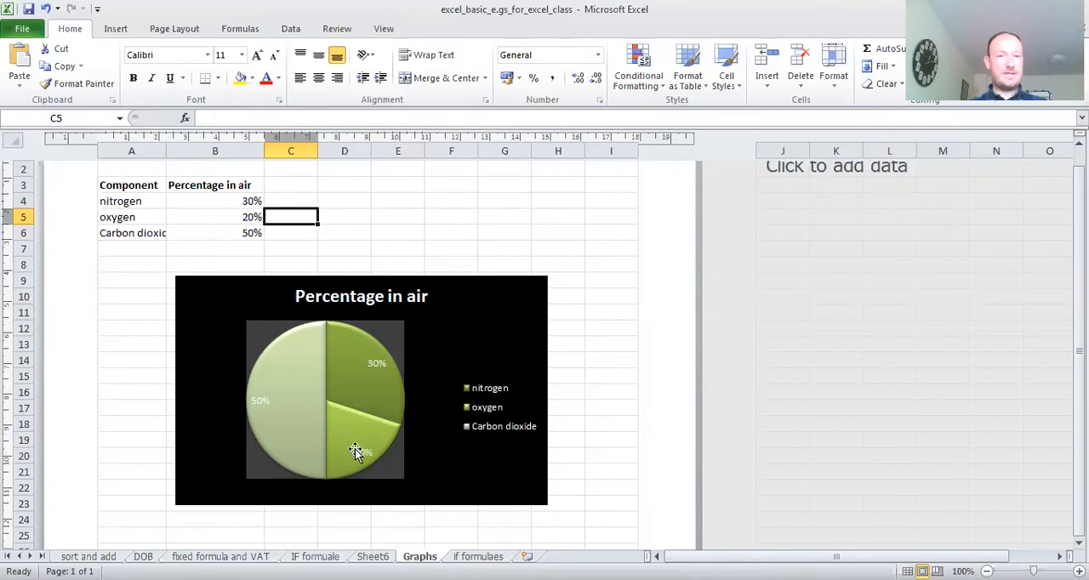
mouse_move(383, 374)
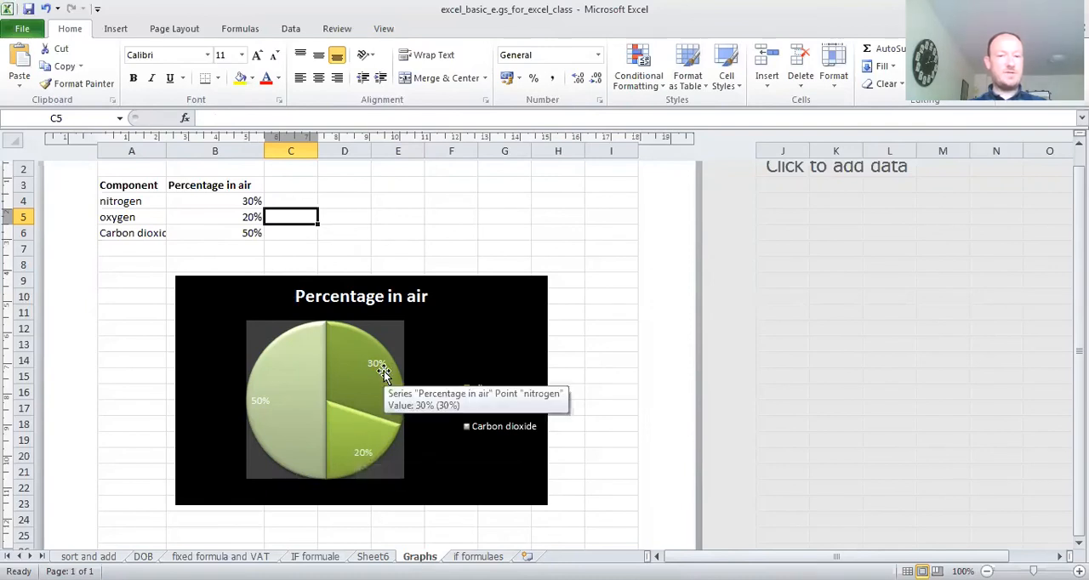
- Set the carbon dioxide percentage in cell B6 to 10%
left_click(251, 233)
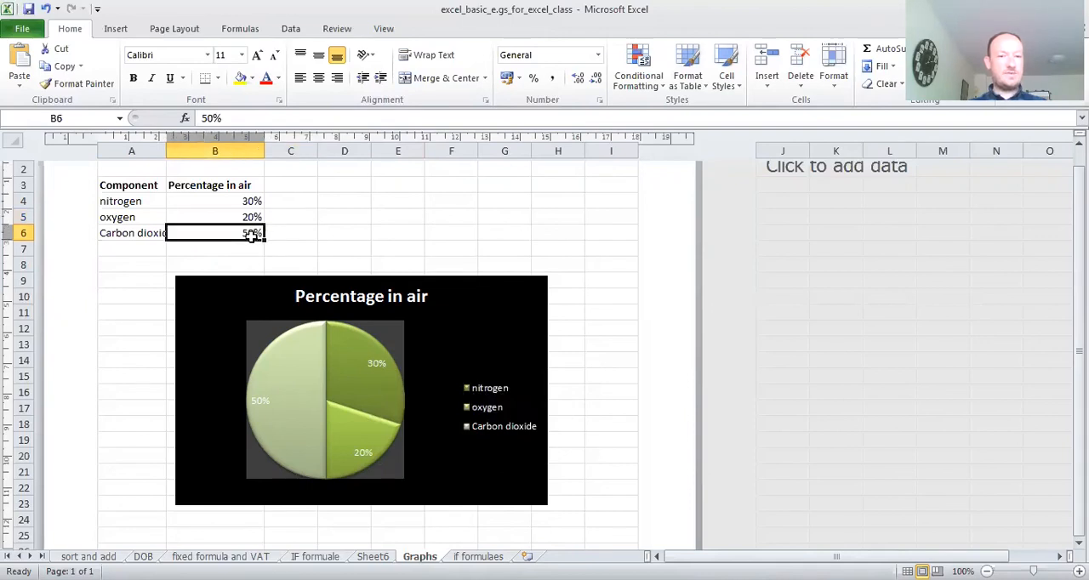
double_click(253, 233)
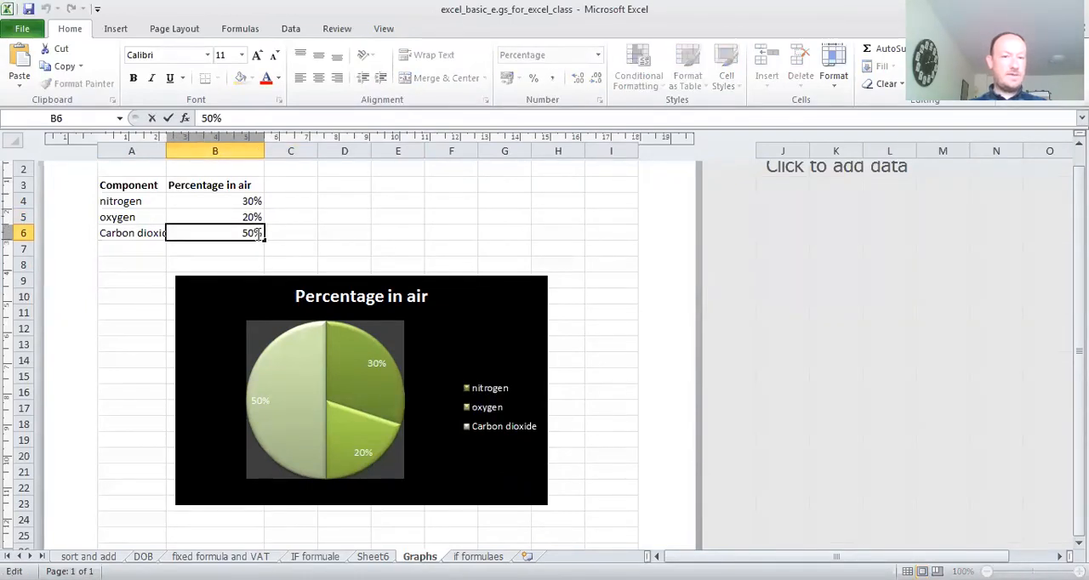
key("BackSpace")
key("BackSpace")
type("10")
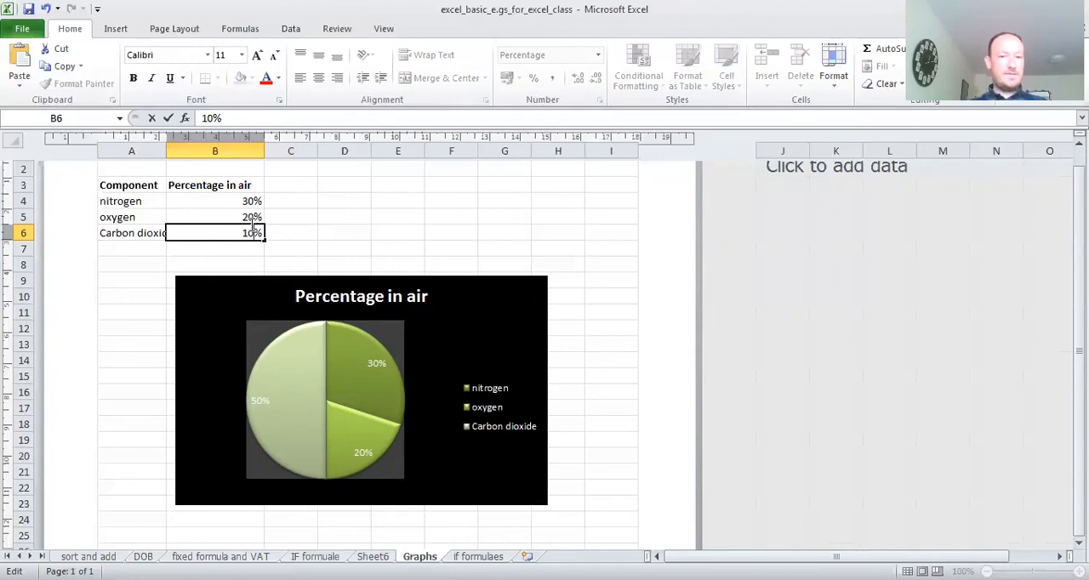
- Change the nitrogen percentage in cell B4 to 70% and check the updated pie chart
left_click(244, 201)
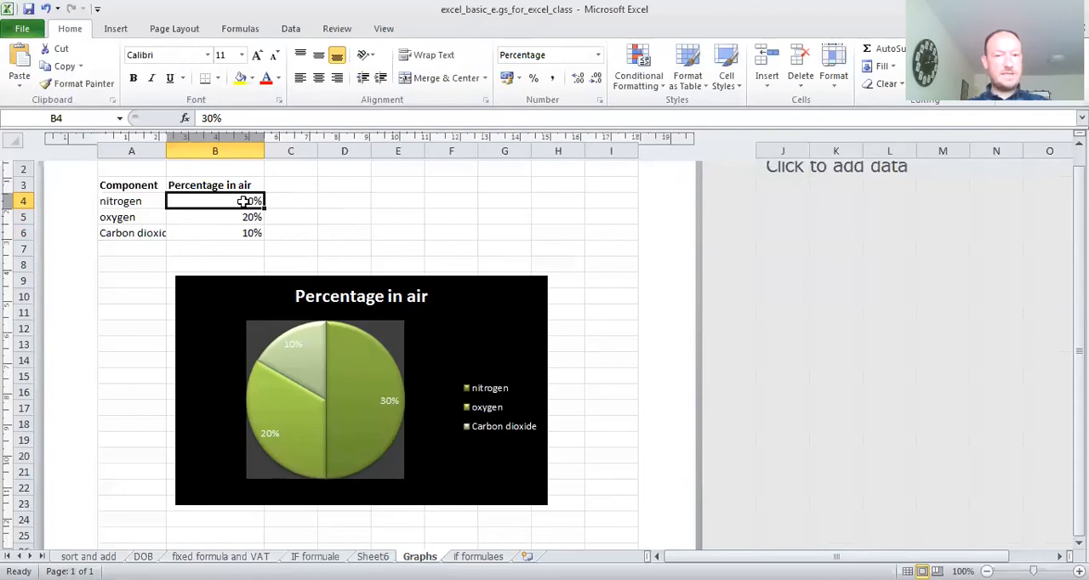
type("40")
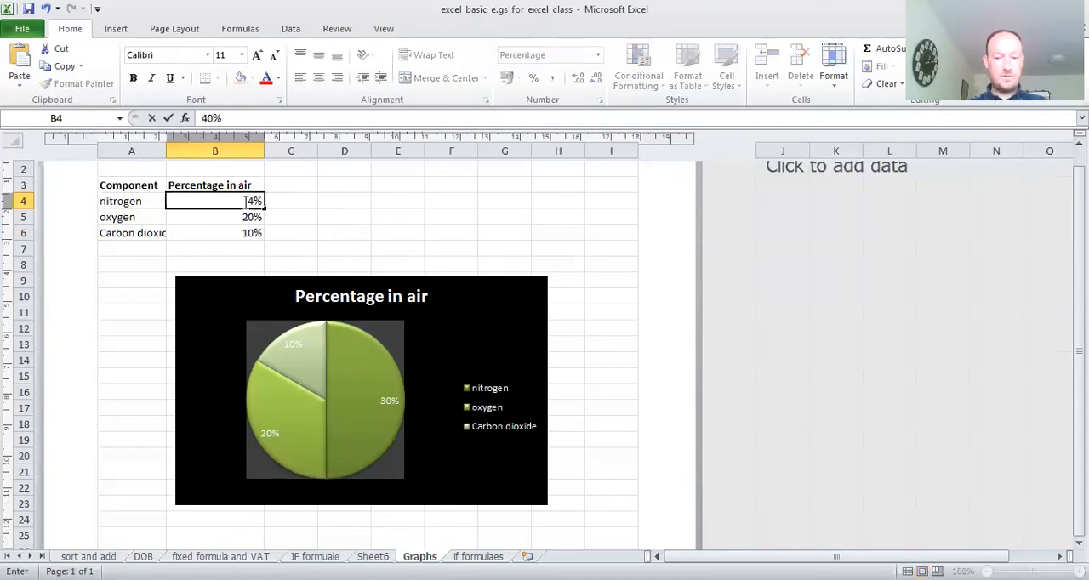
type("70")
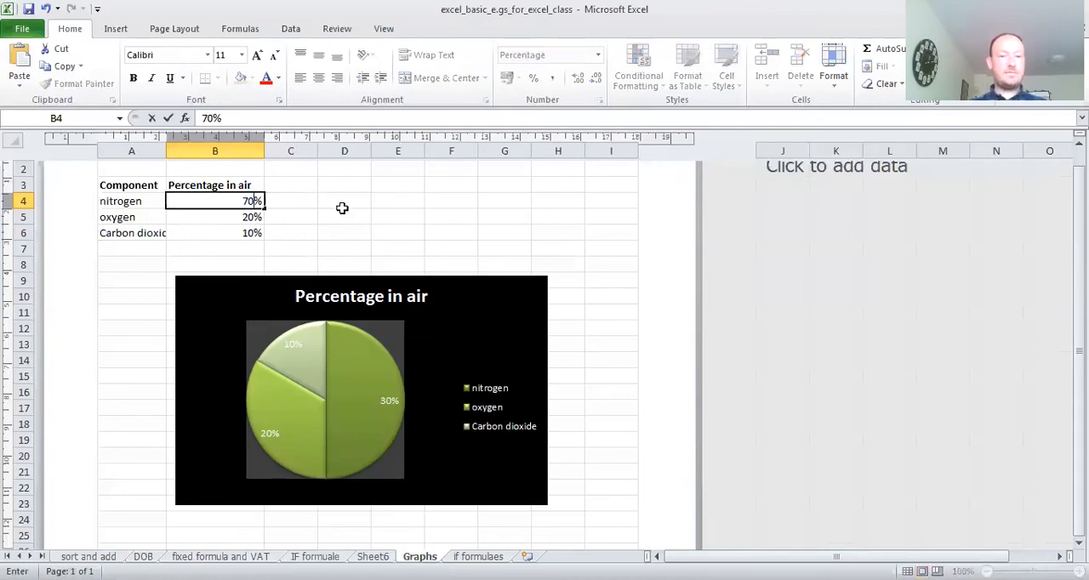
left_click(344, 210)
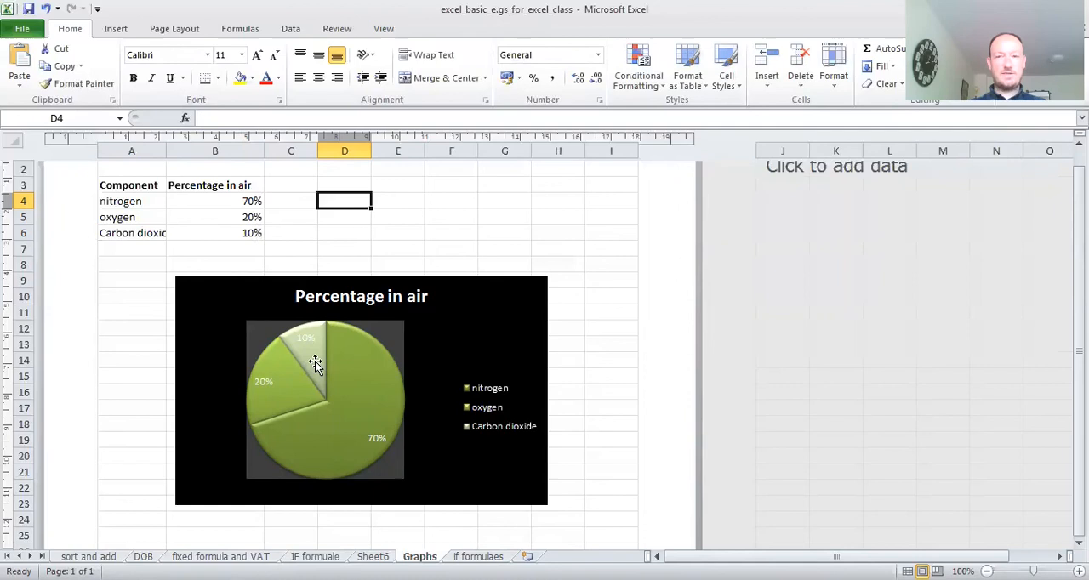
mouse_move(315, 361)
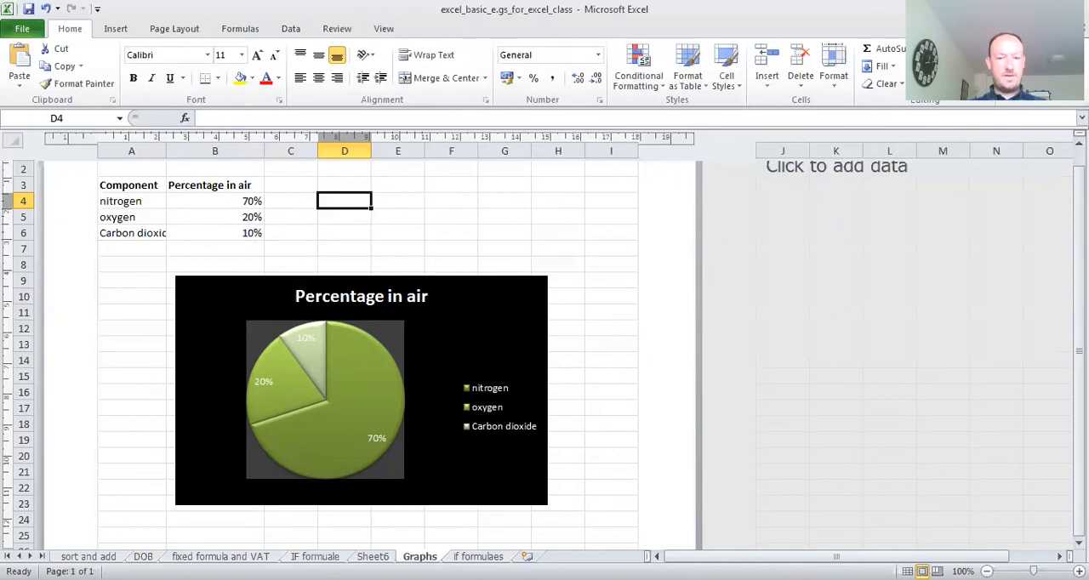
- Look through the if formulaes sheet and Sheet6, and return to the IF formuale sheet
key("ctrl+Page_Down")
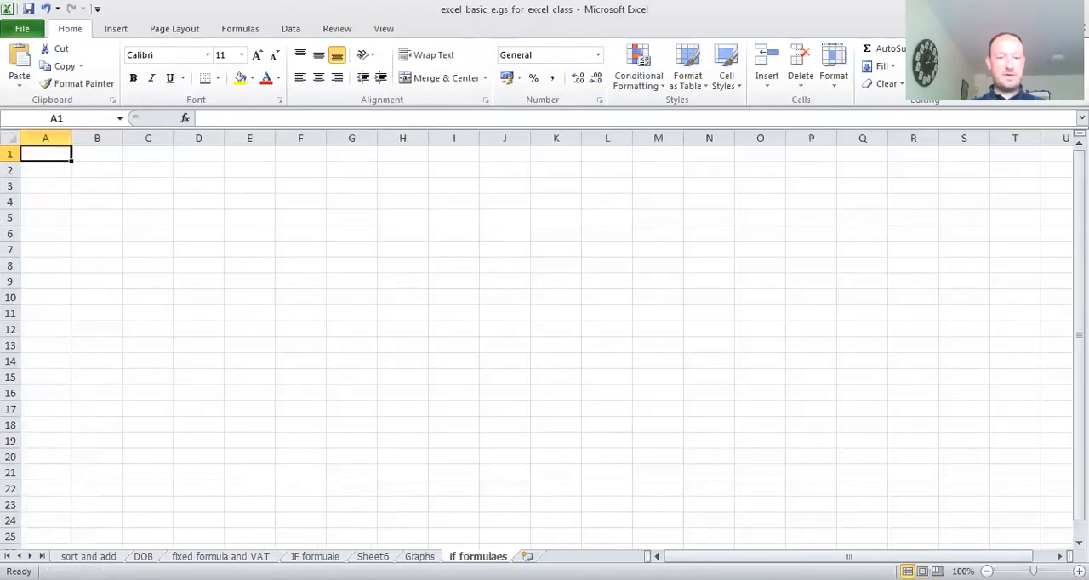
key("ctrl+Page_Up")
key("ctrl+Page_Up")
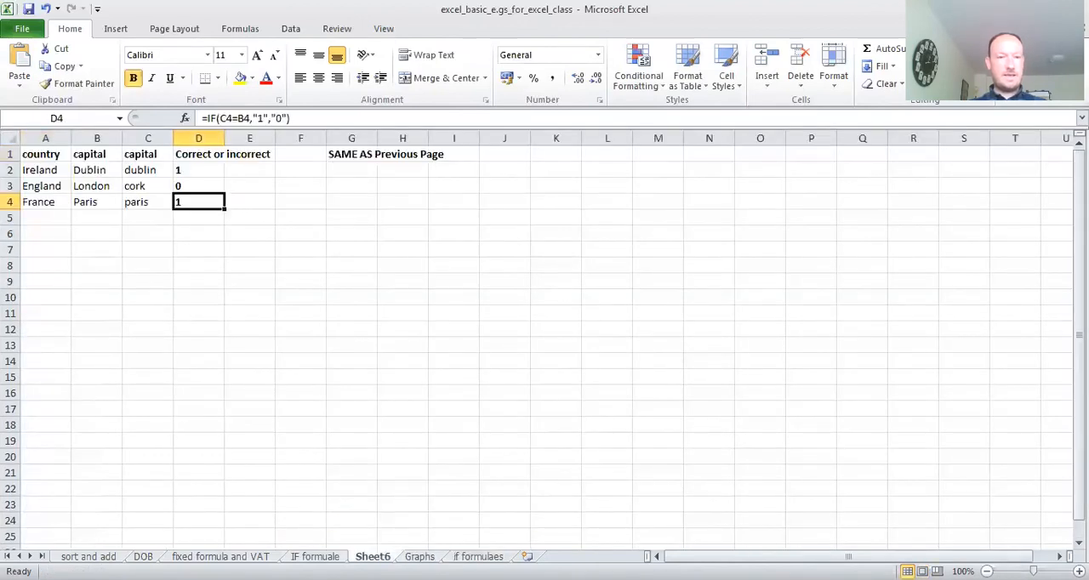
key("ctrl+Page_Up")
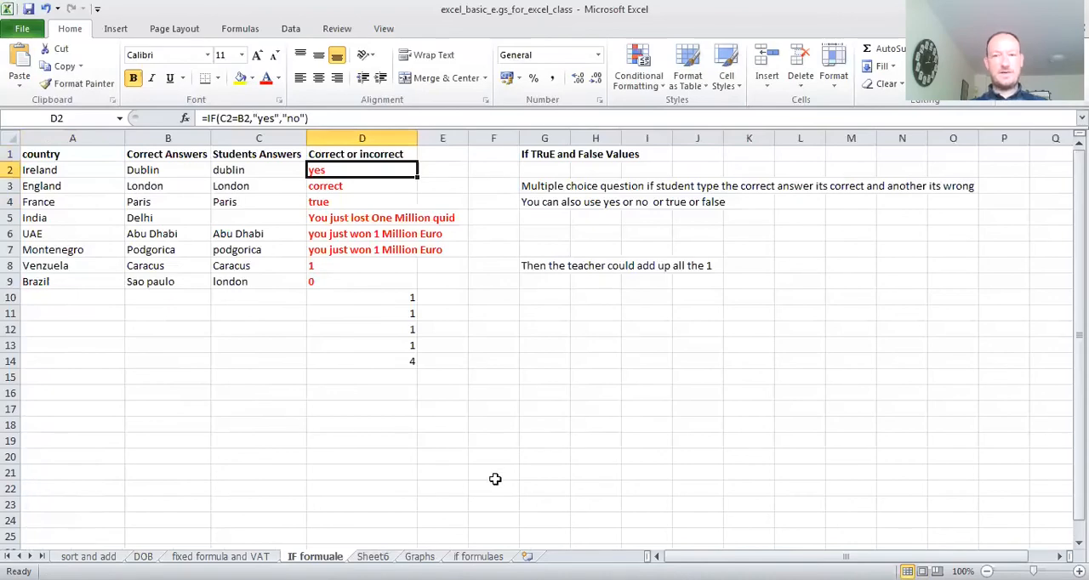